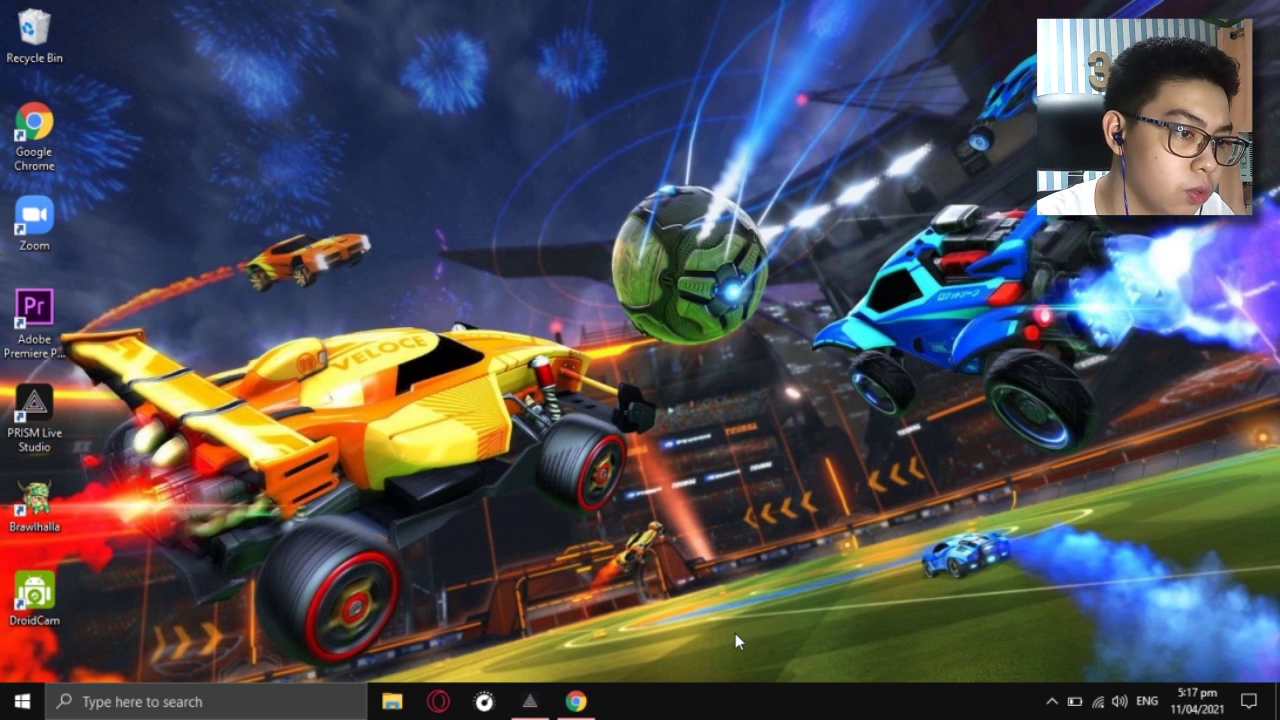
Switch to Google Chrome and search Google for "free download manager"
click(576, 701)
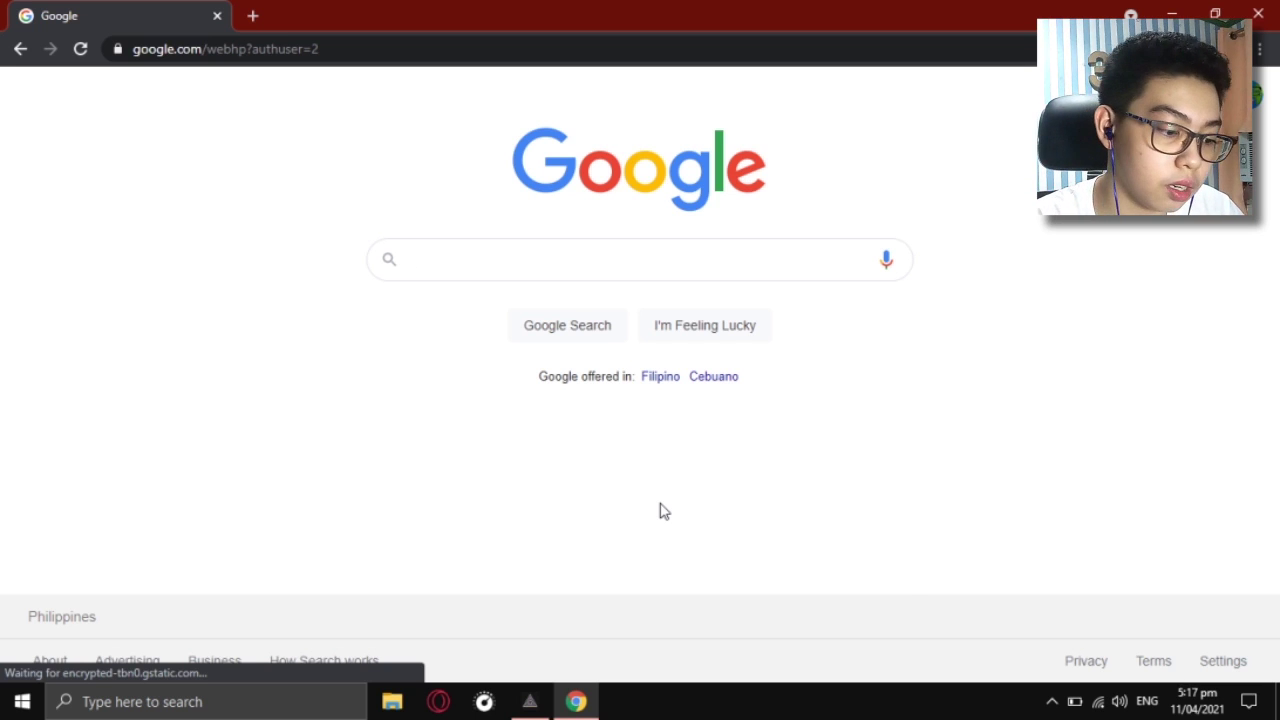
text(free downloa)
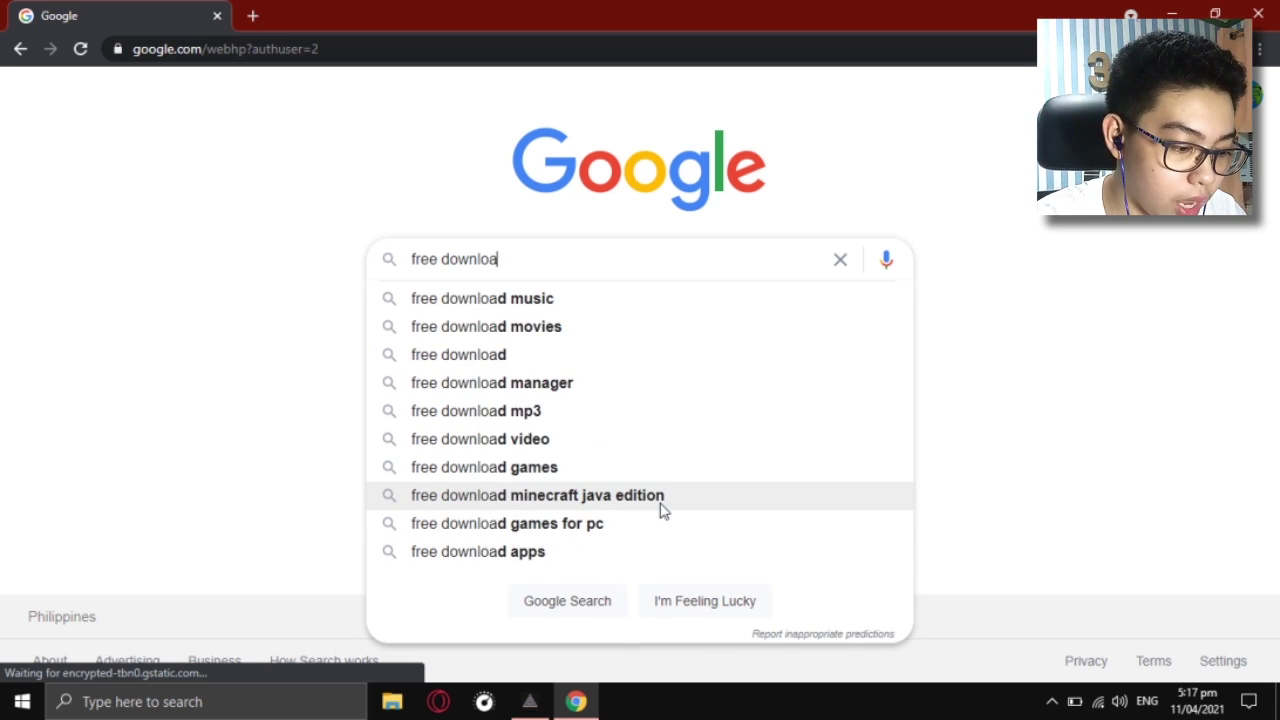
text(d )
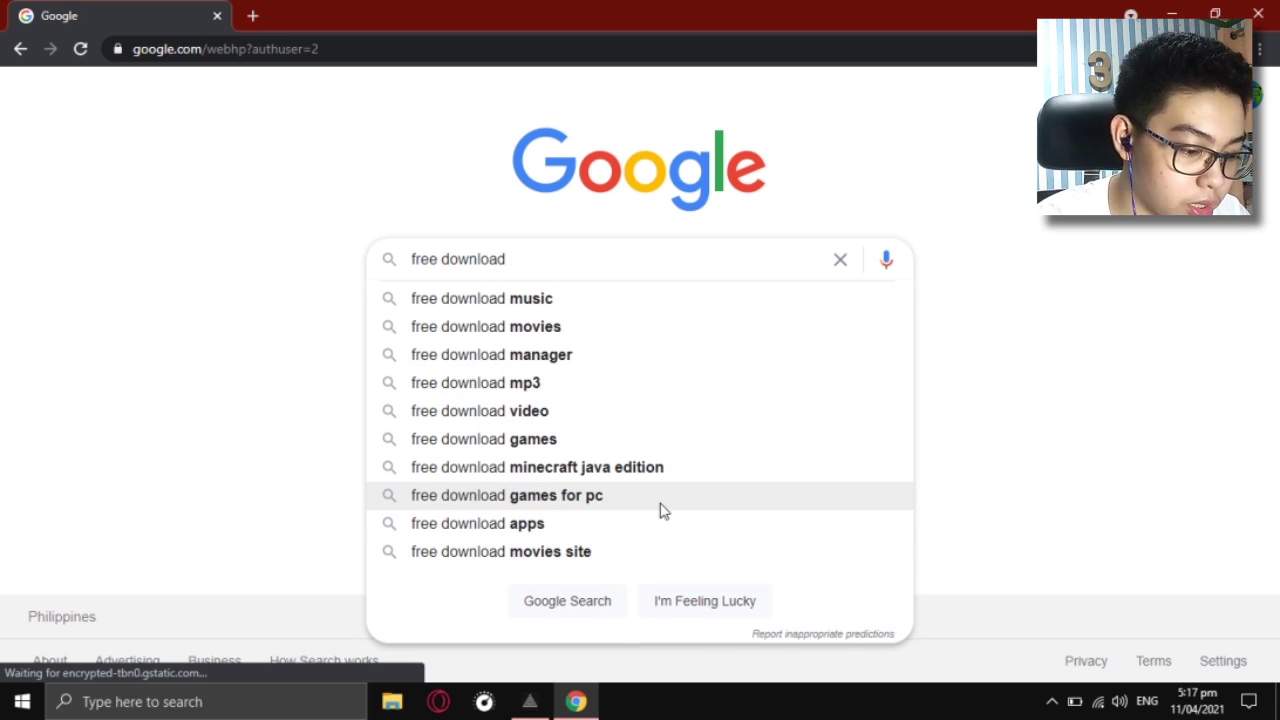
text(mana)
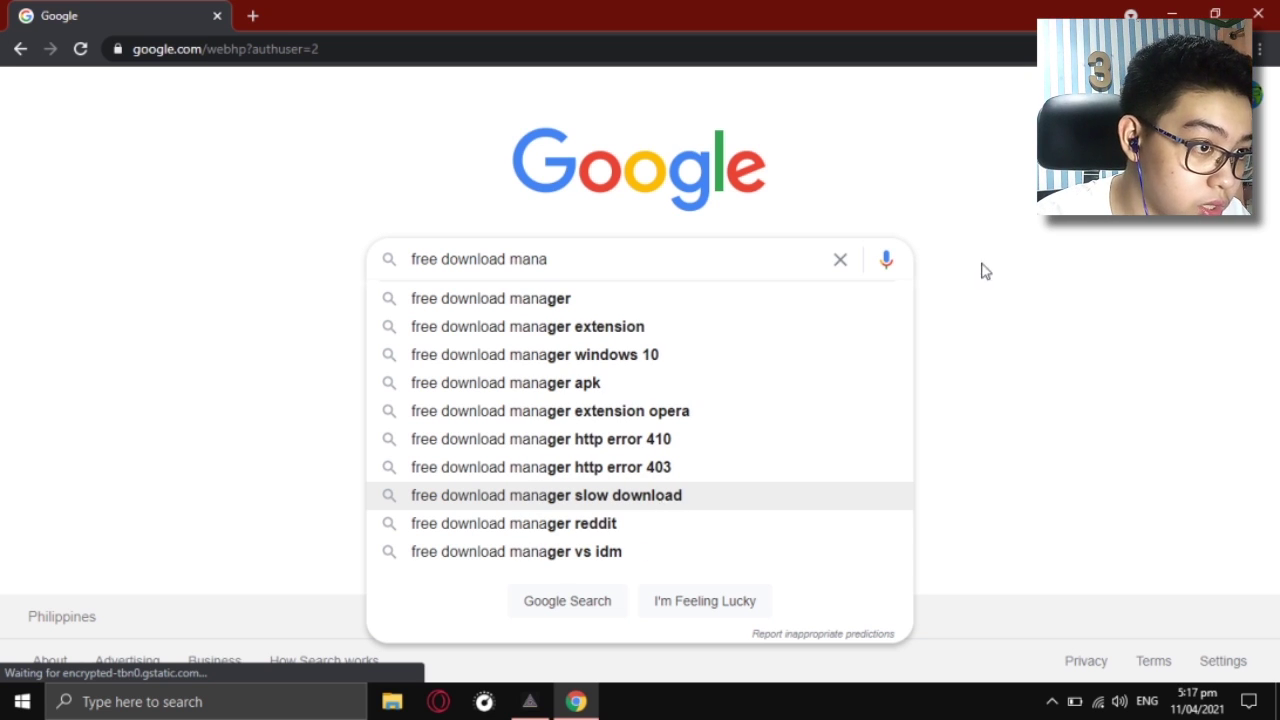
click(548, 299)
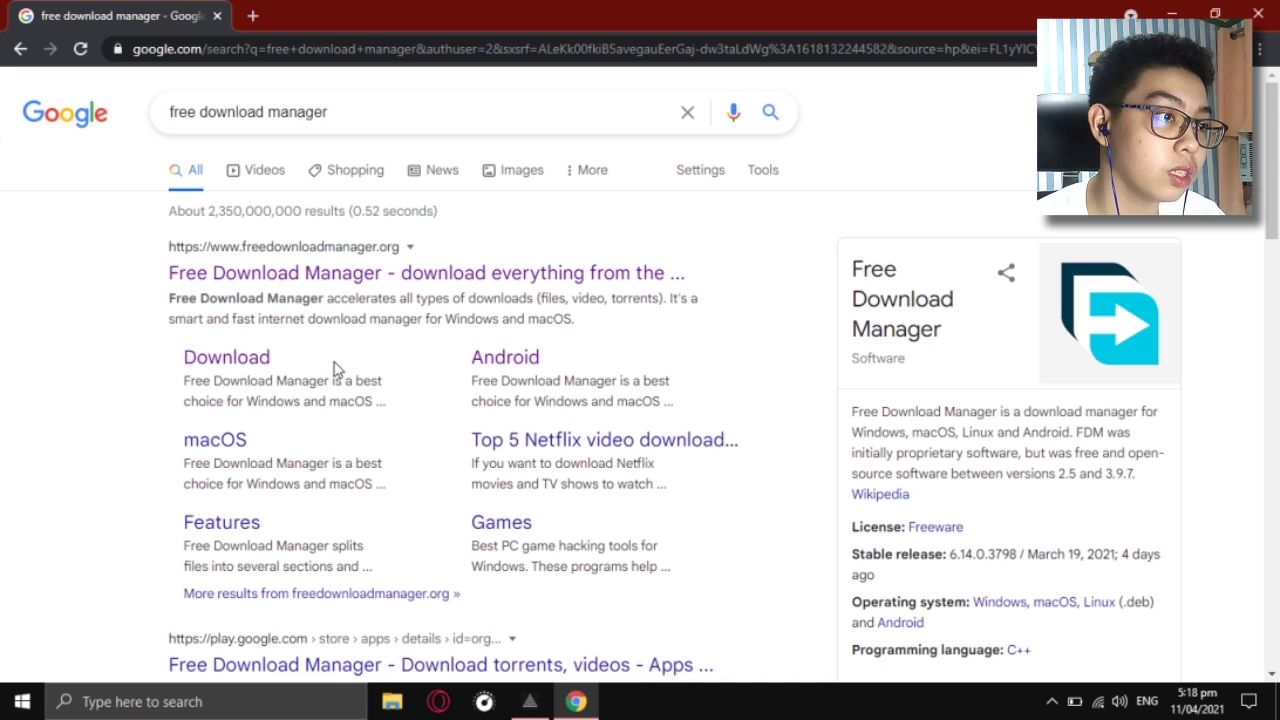
Open the Free Download Manager download page and check which Windows versions the stable release supports
click(255, 362)
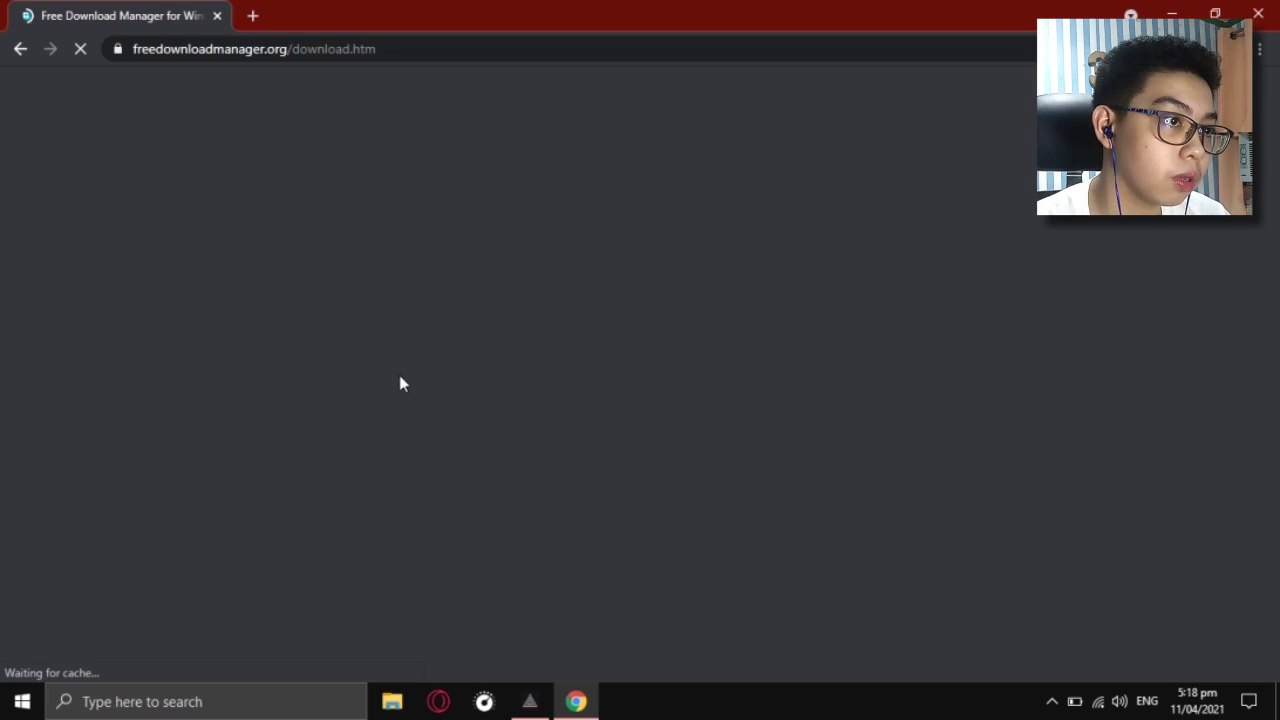
scroll(655, 465, down, 3)
scroll(652, 465, up, 2)
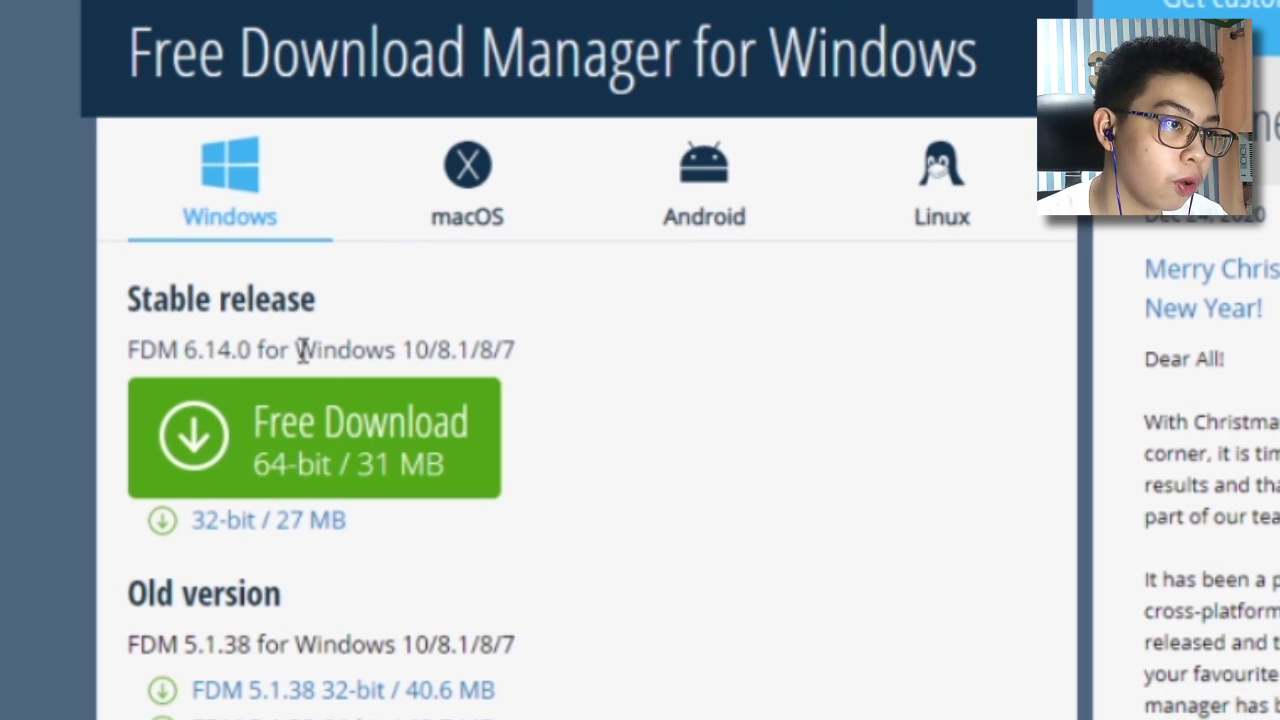
drag(301, 352, 517, 347)
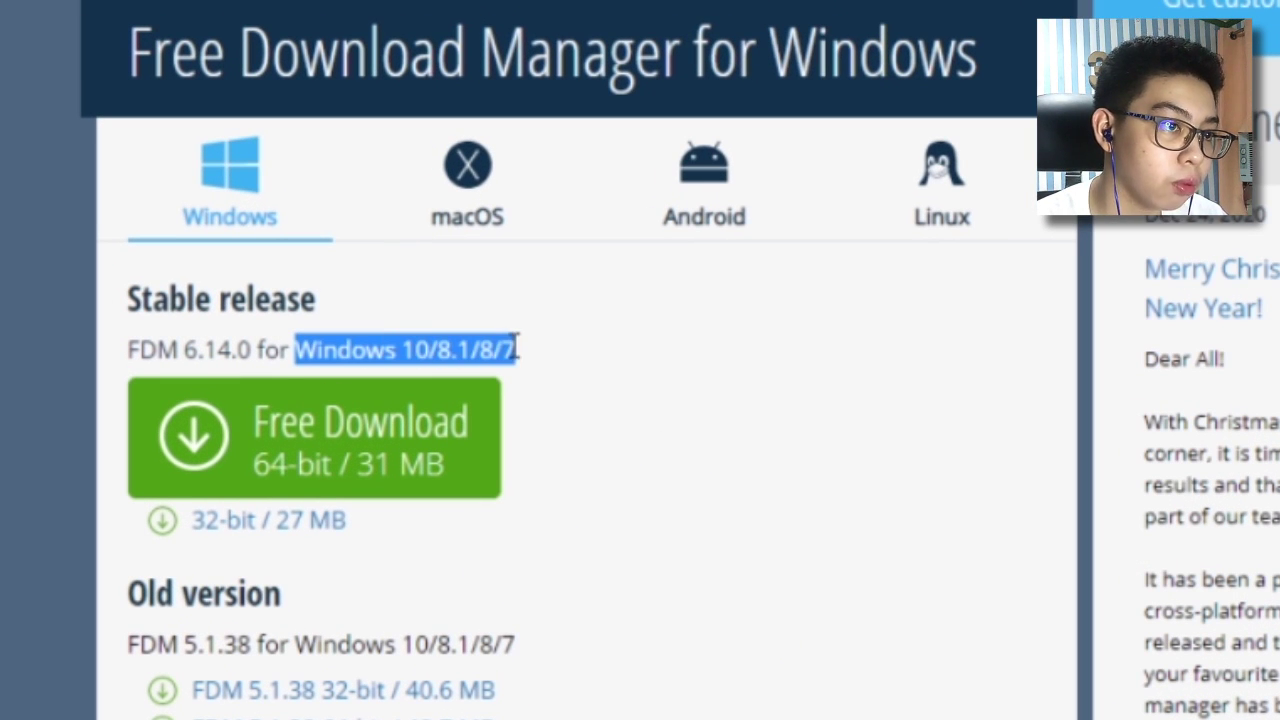
click(506, 459)
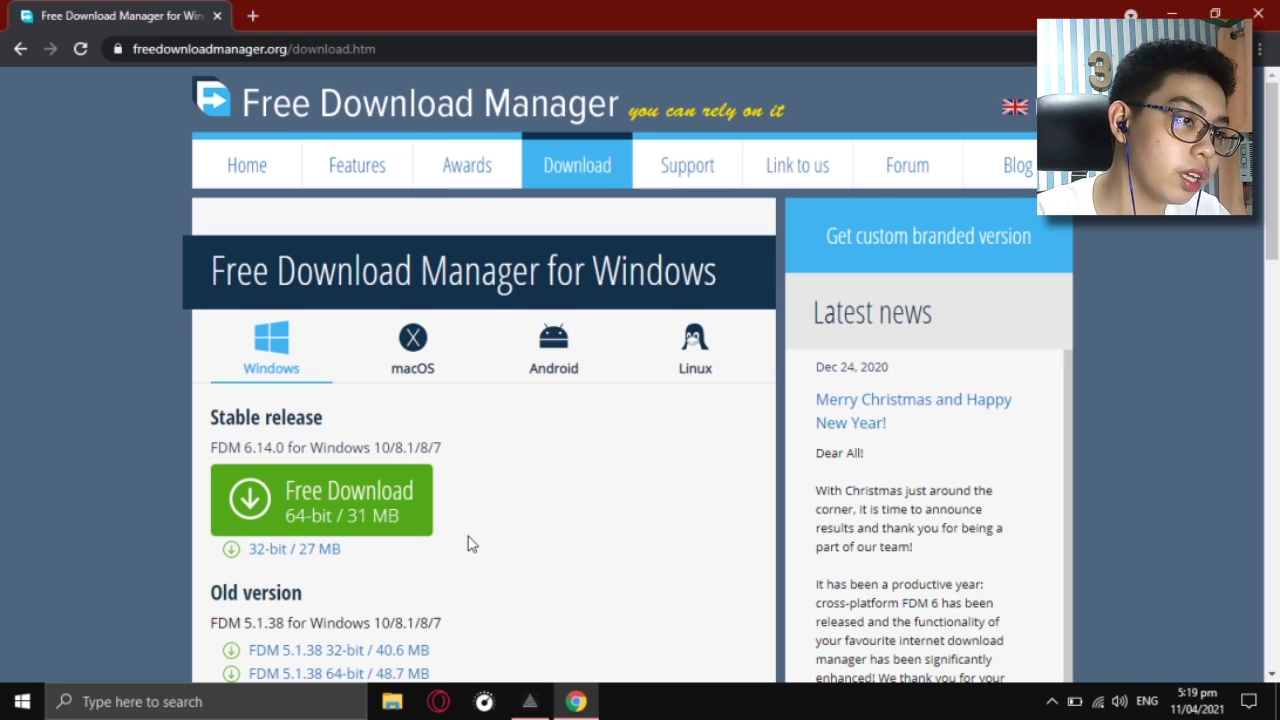
scroll(471, 540, down, 1)
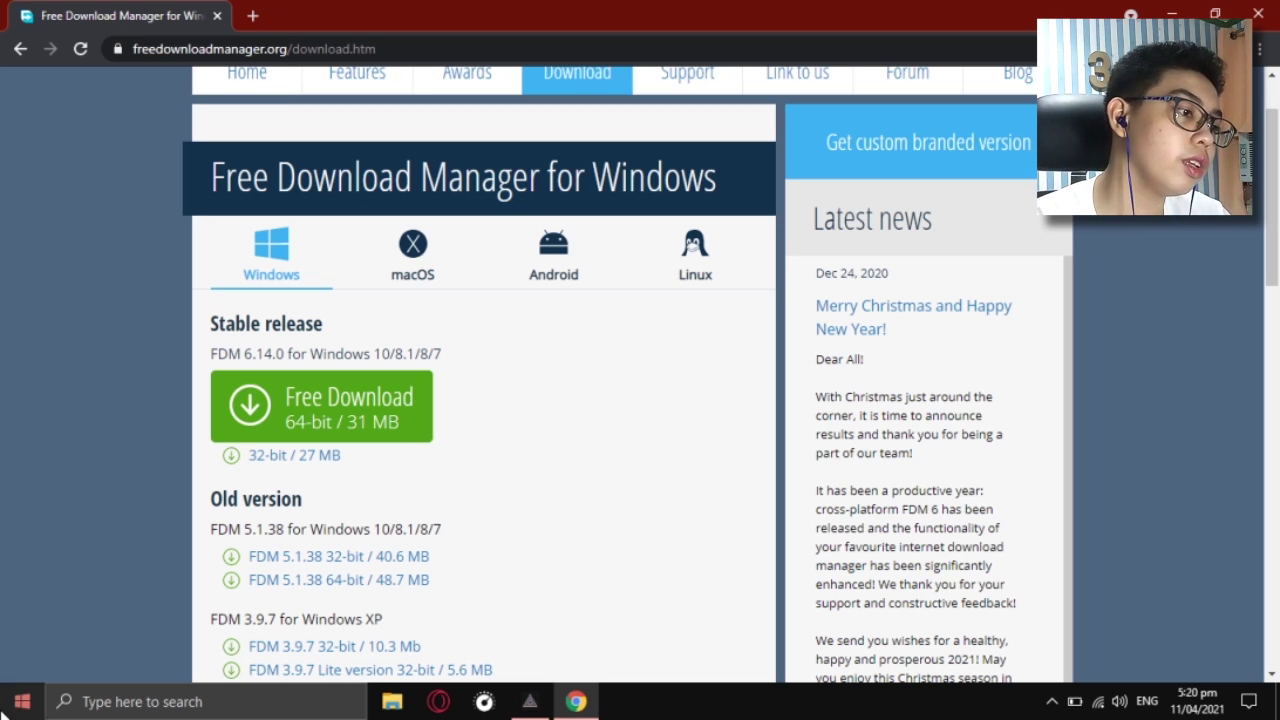
Open the About page in the Windows System settings to check the PC's specifications
click(21, 699)
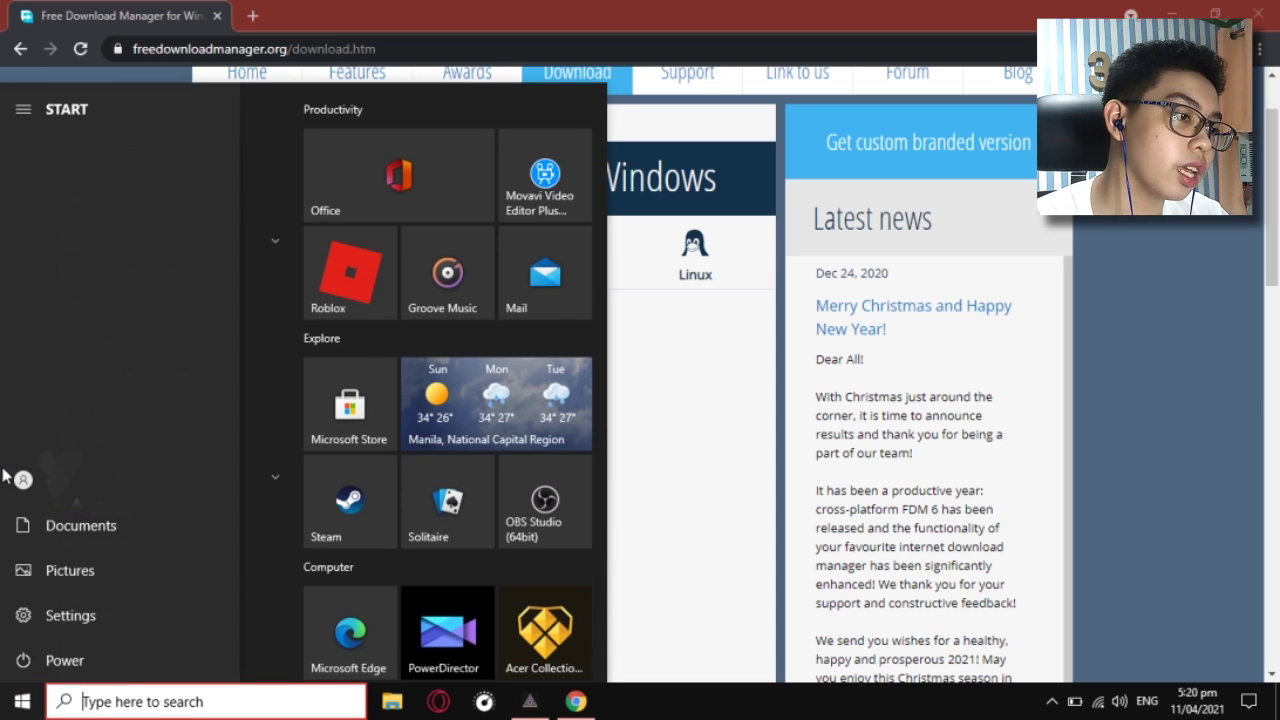
click(15, 618)
click(143, 334)
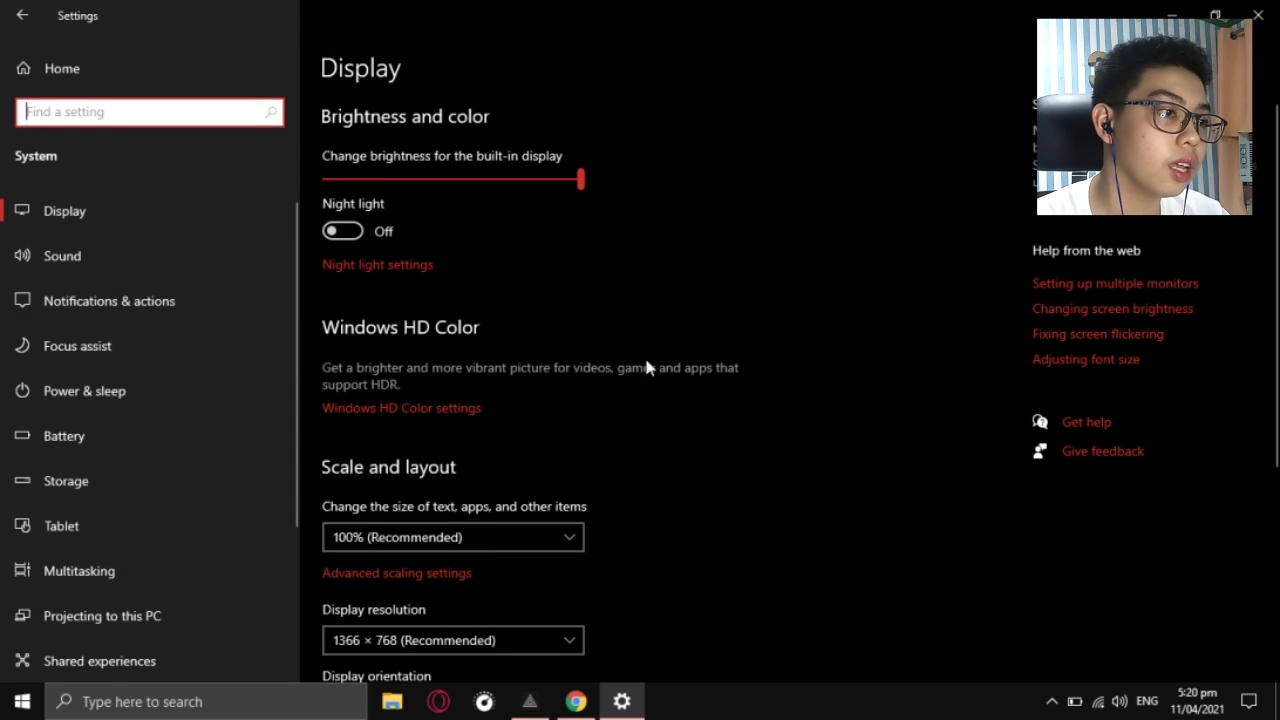
scroll(163, 269, down, 3)
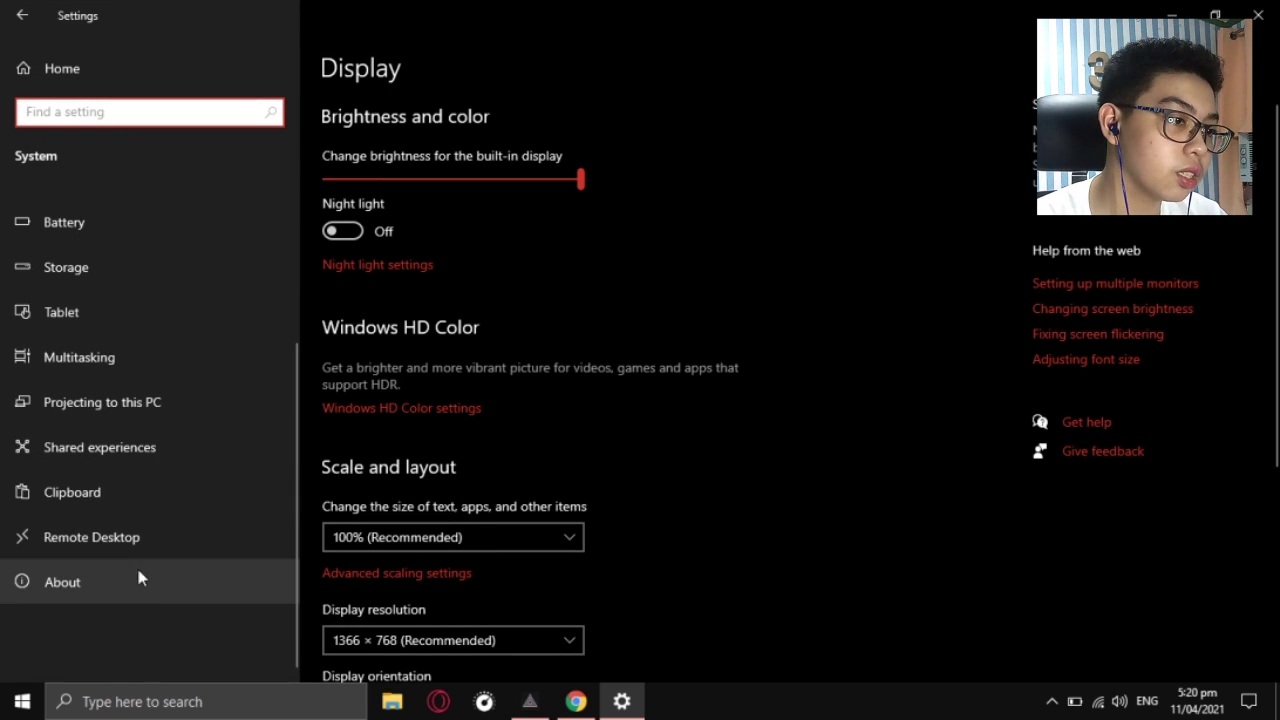
scroll(170, 470, up, 3)
scroll(131, 517, down, 3)
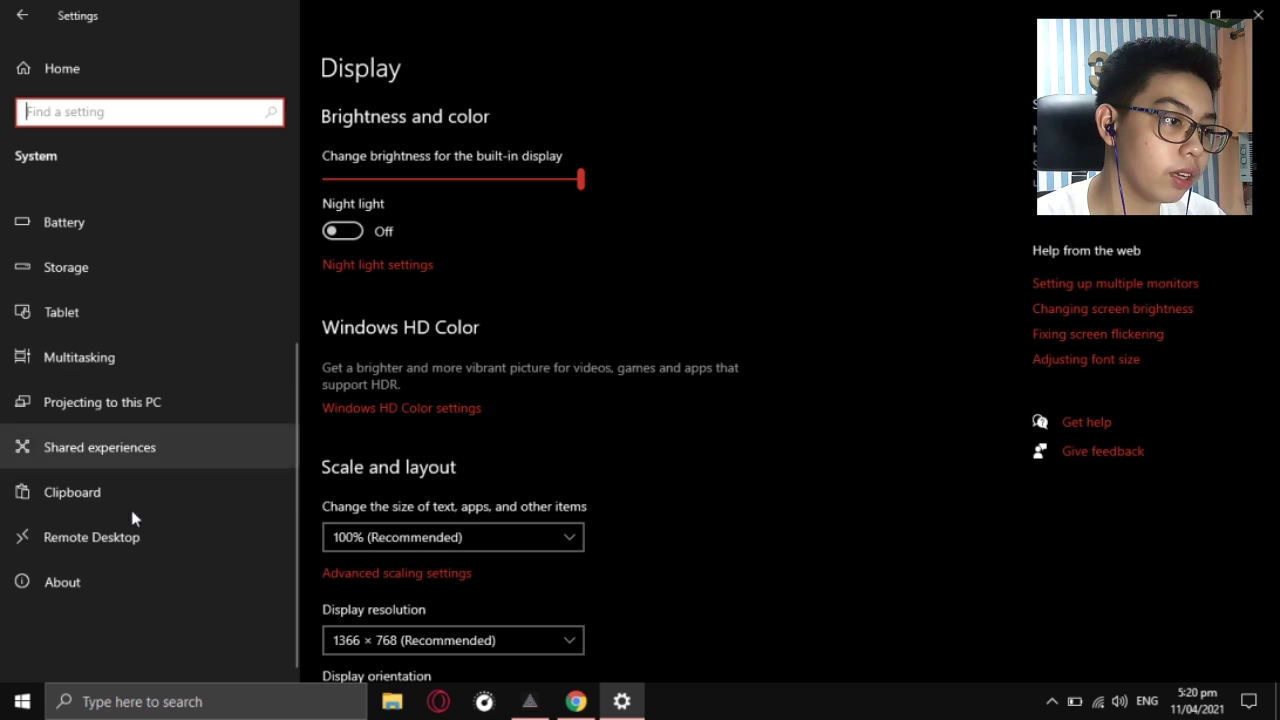
click(123, 576)
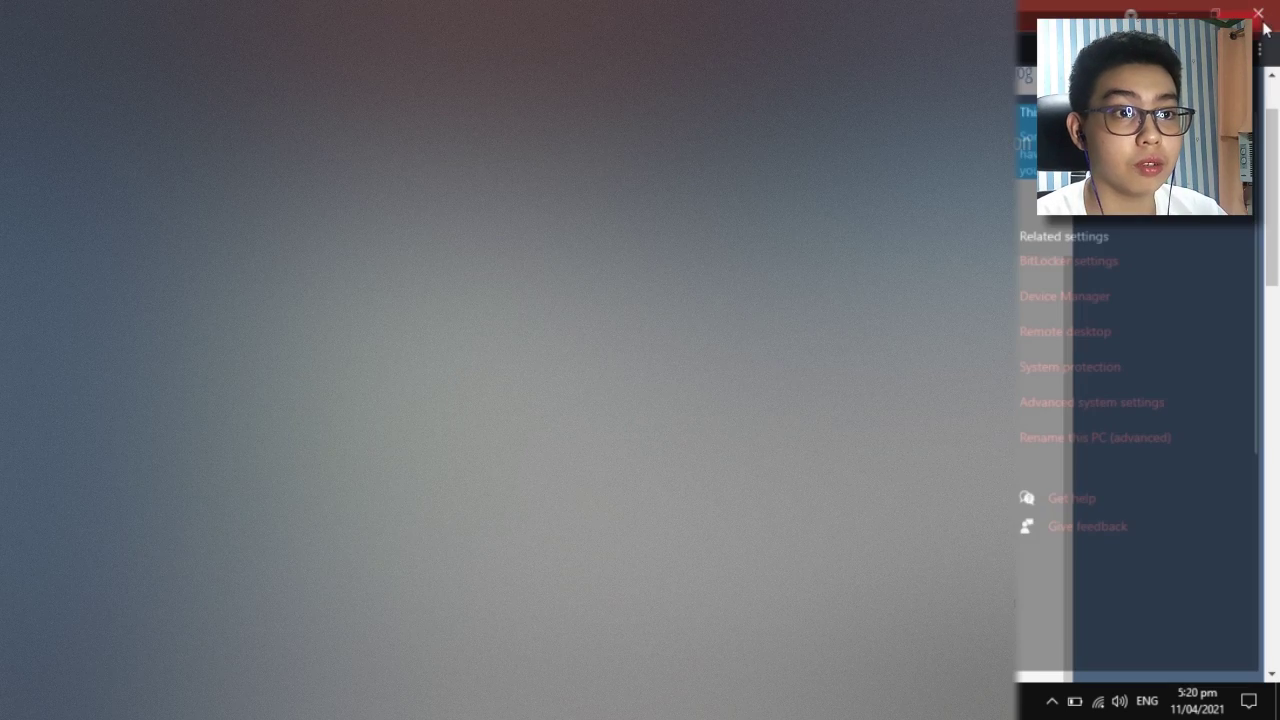
Return to the download page in Chrome and download the 64-bit installer of the stable FDM 6.14.0 release
scroll(336, 424, down, 1)
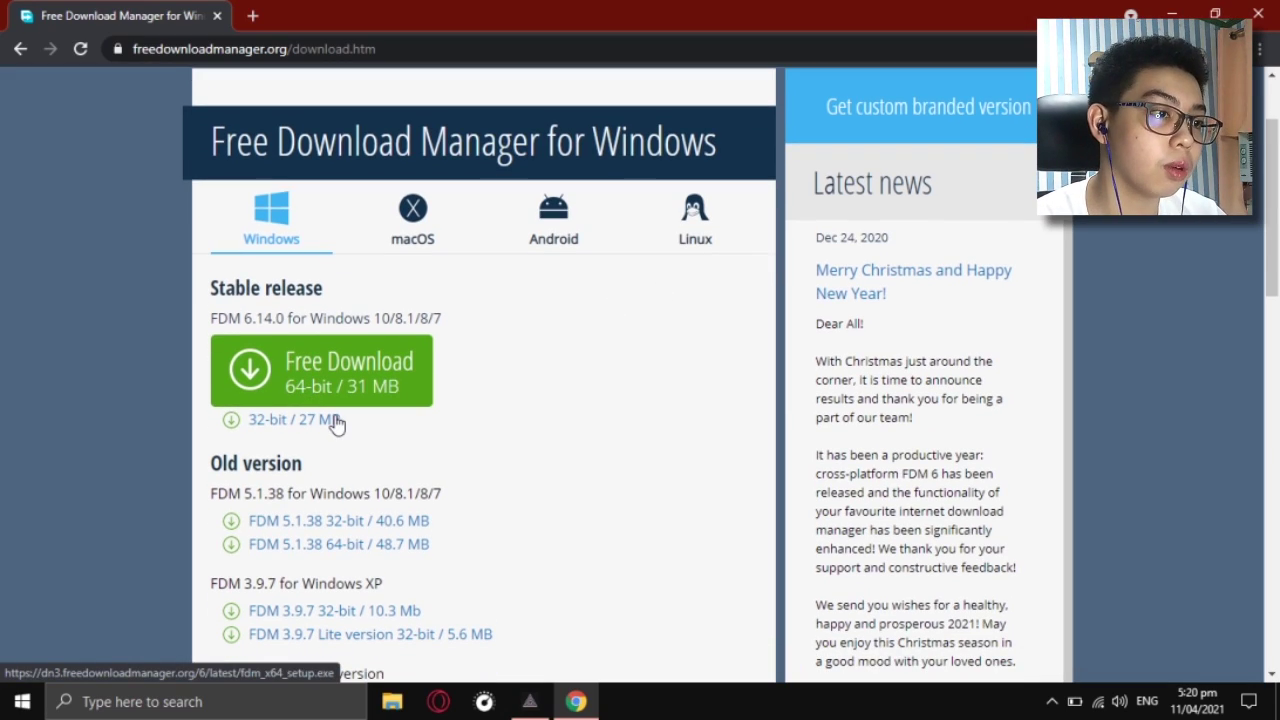
click(336, 424)
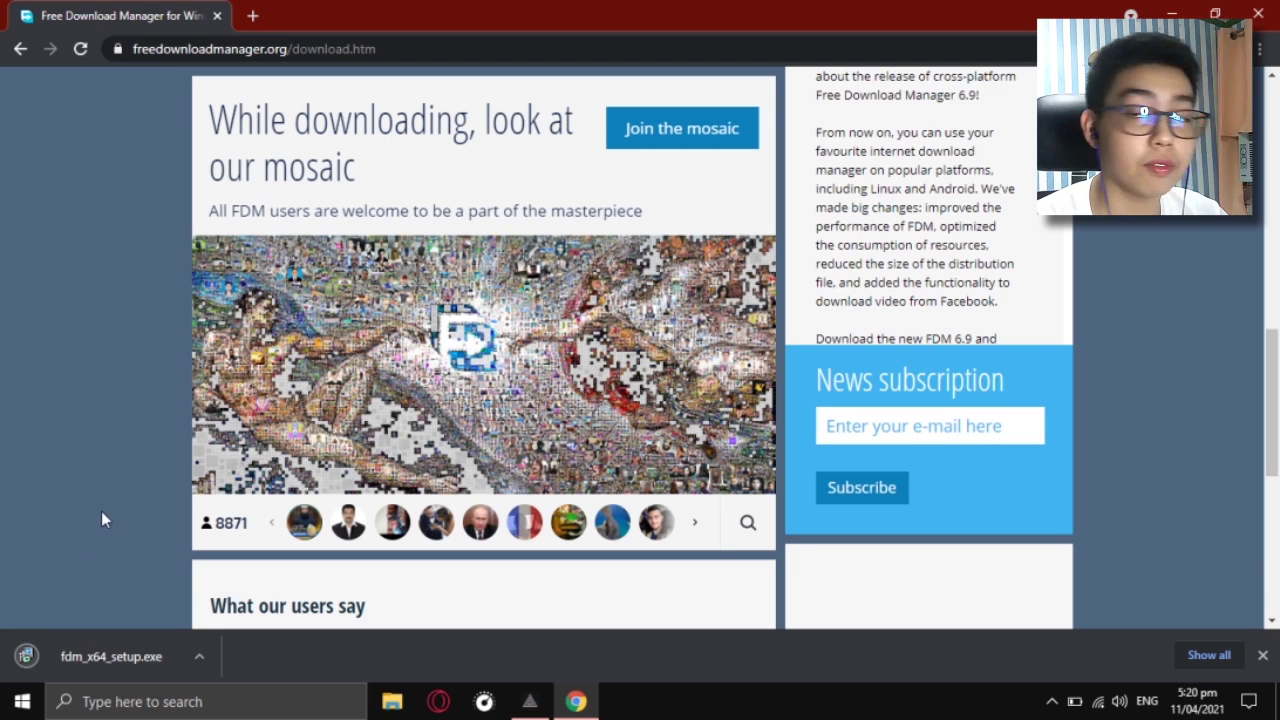
scroll(89, 352, up, 2)
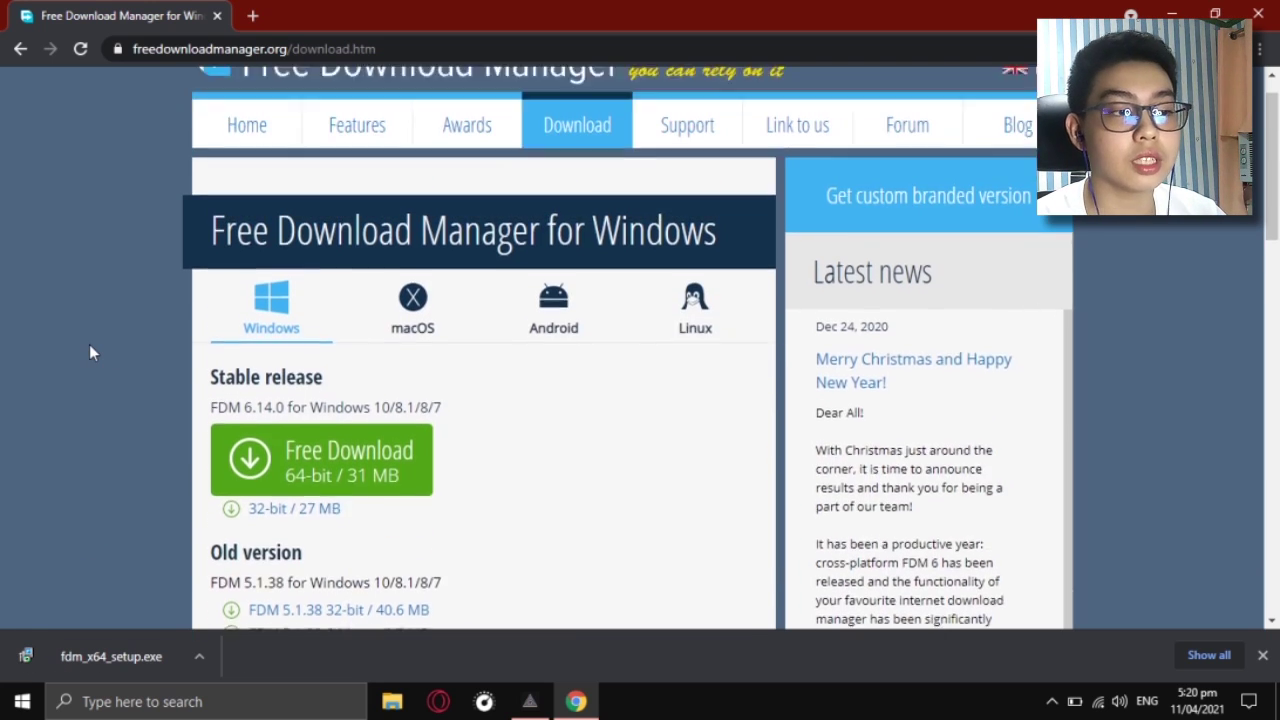
scroll(89, 352, down, 2)
scroll(89, 352, up, 1)
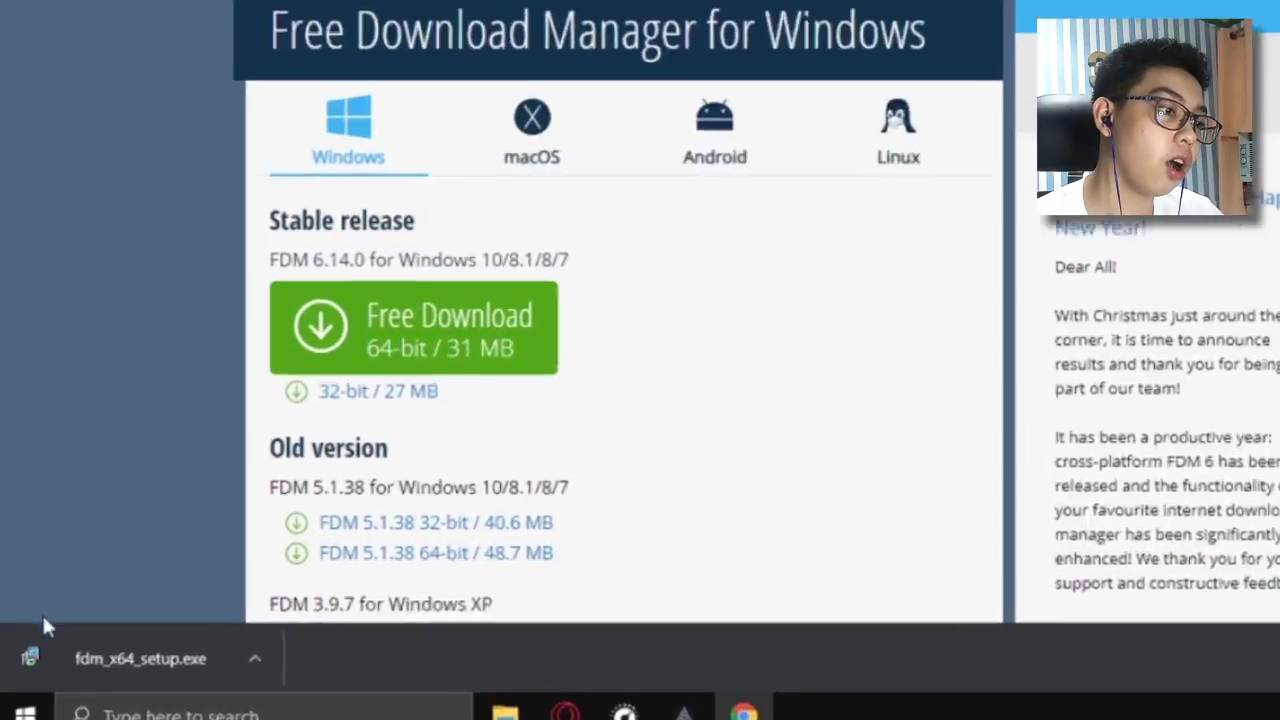
Run fdm_x64_setup.exe for the current user only, keeping the default destination folder and the desktop and Quick Launch shortcuts
click(62, 662)
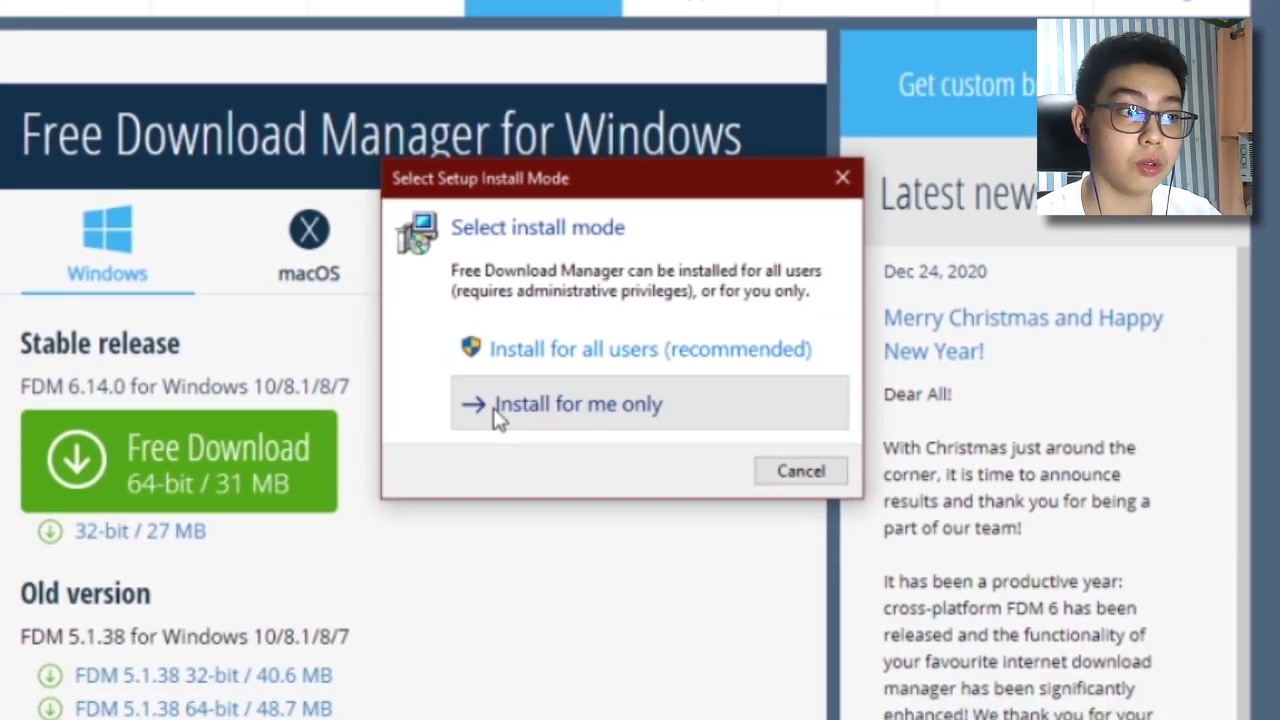
click(445, 467)
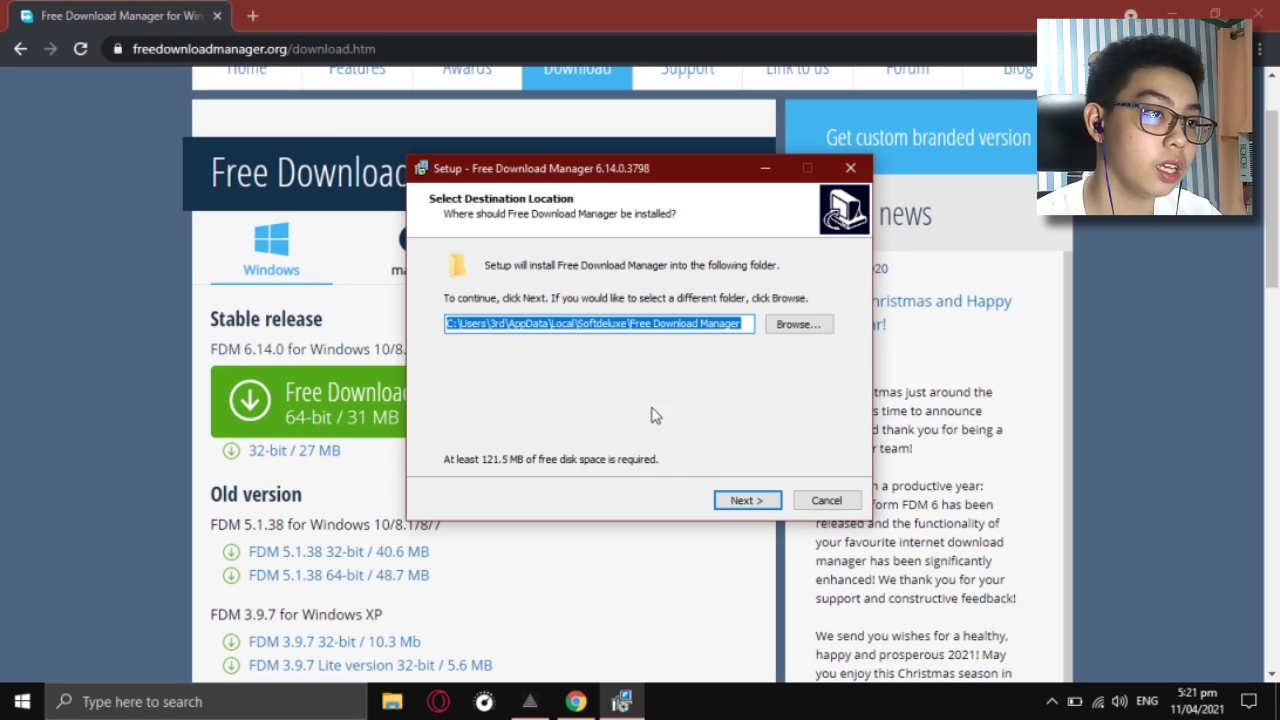
click(745, 500)
click(745, 500)
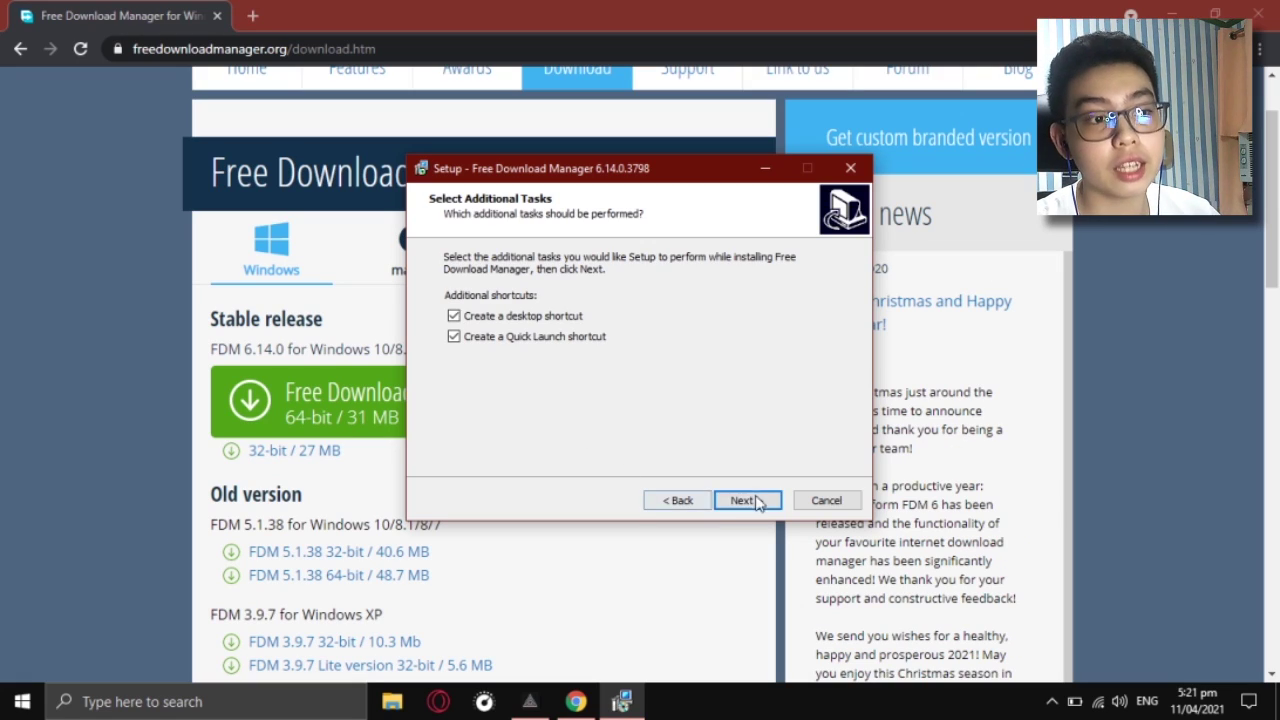
click(745, 500)
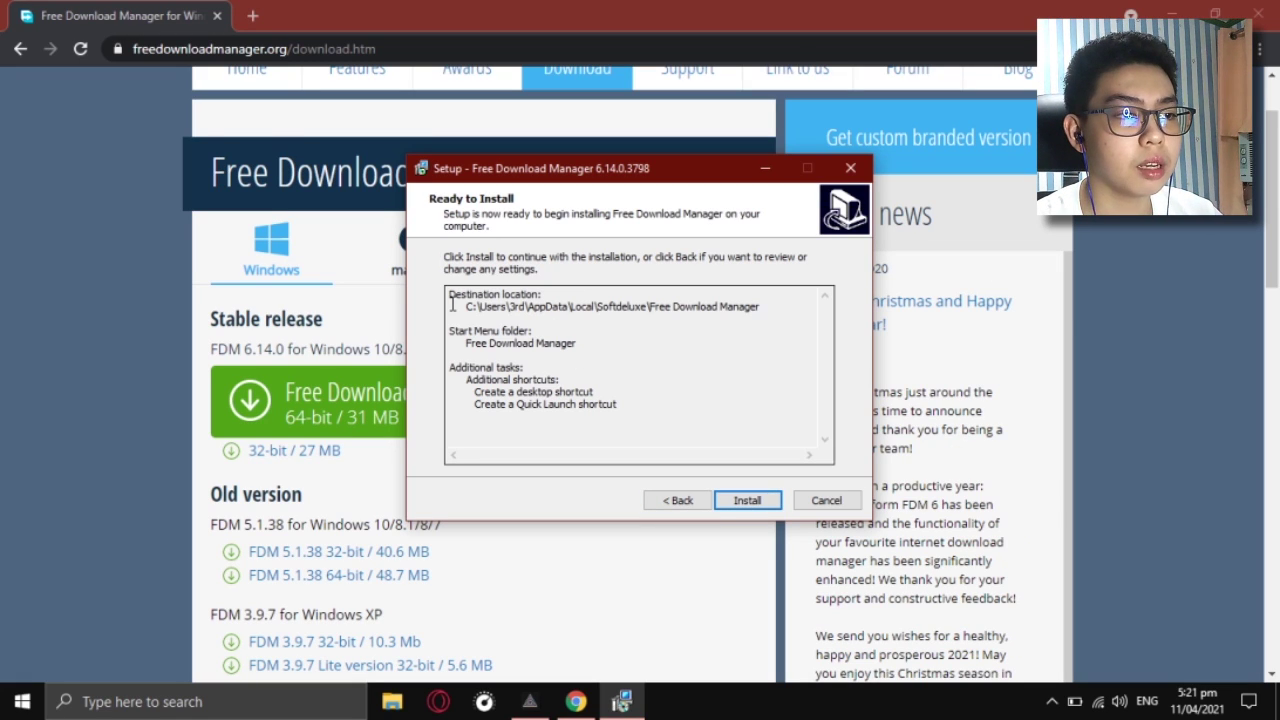
Review the destination, Start Menu folder and additional tasks in the setup summary, and start the installation
drag(450, 306, 517, 470)
drag(612, 507, 666, 394)
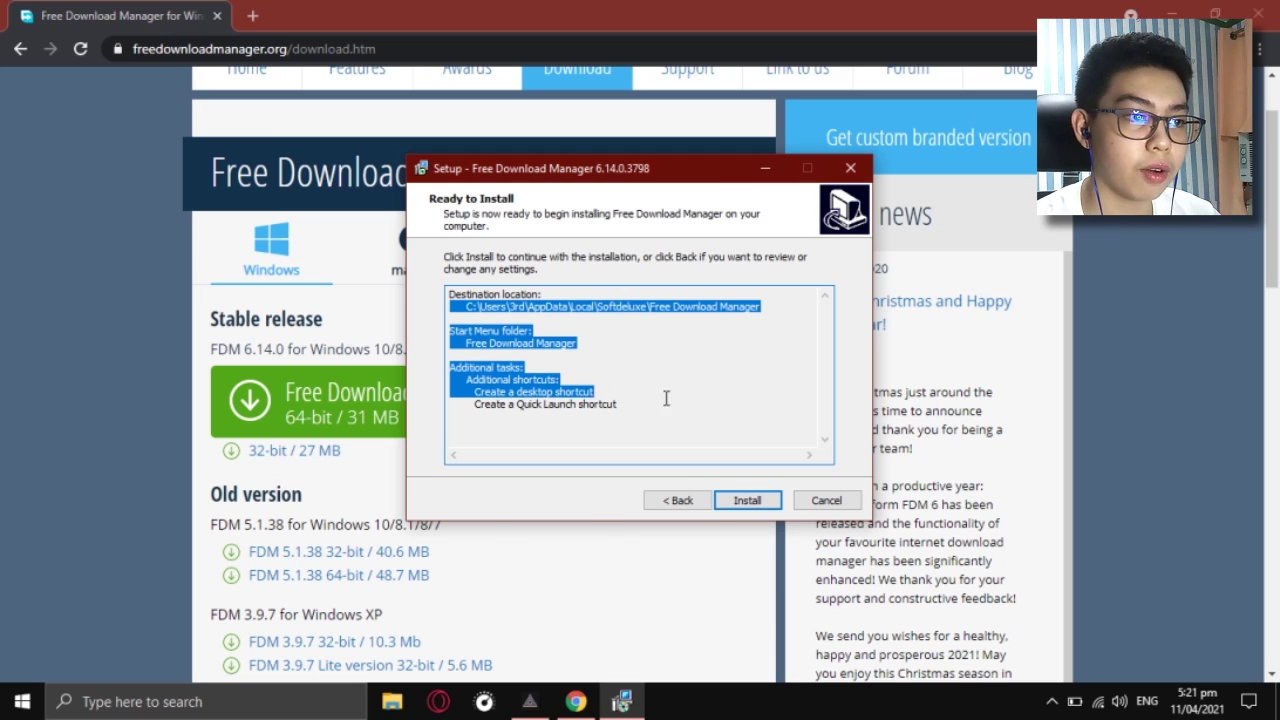
click(534, 391)
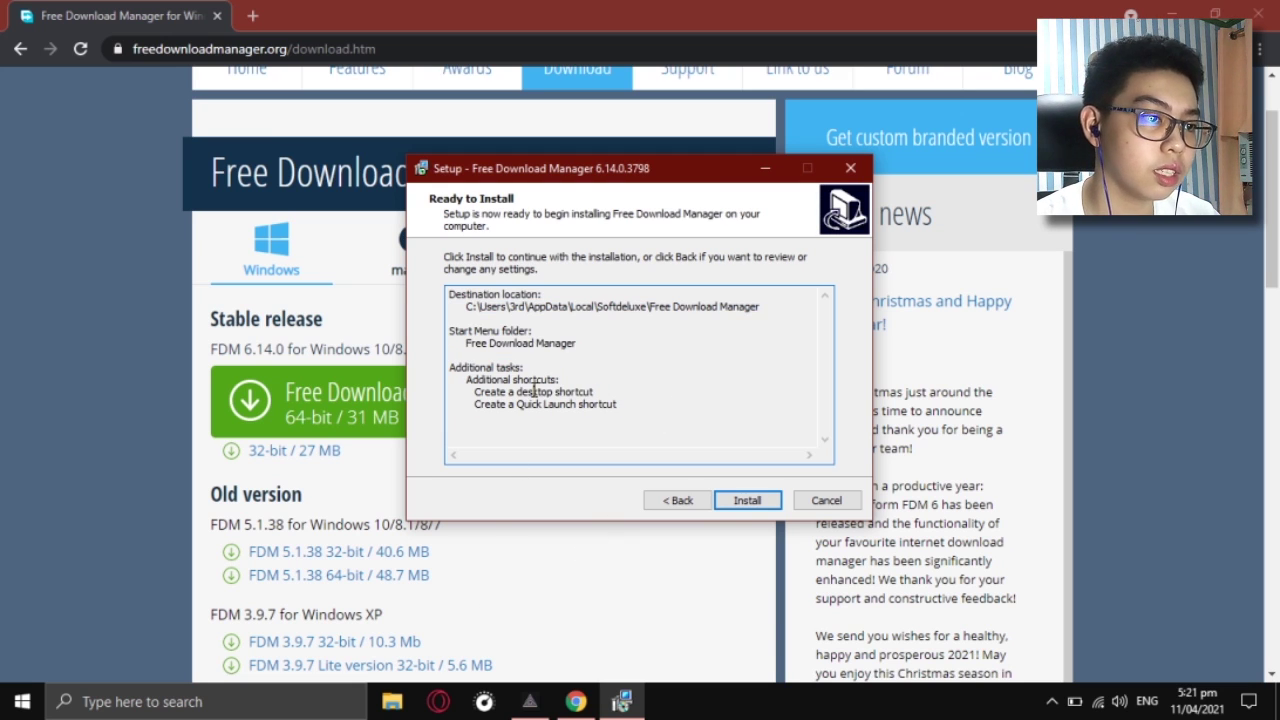
click(748, 502)
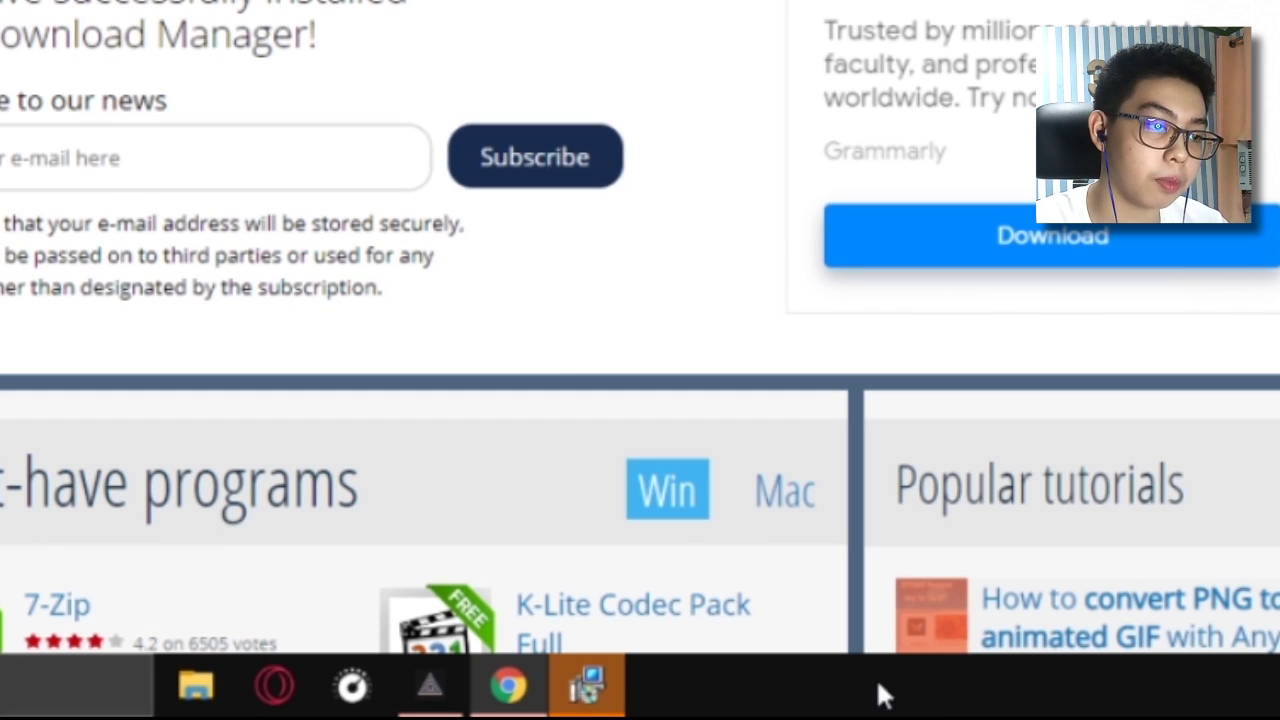
Finish the Free Download Manager setup wizard and close the browser window
click(587, 686)
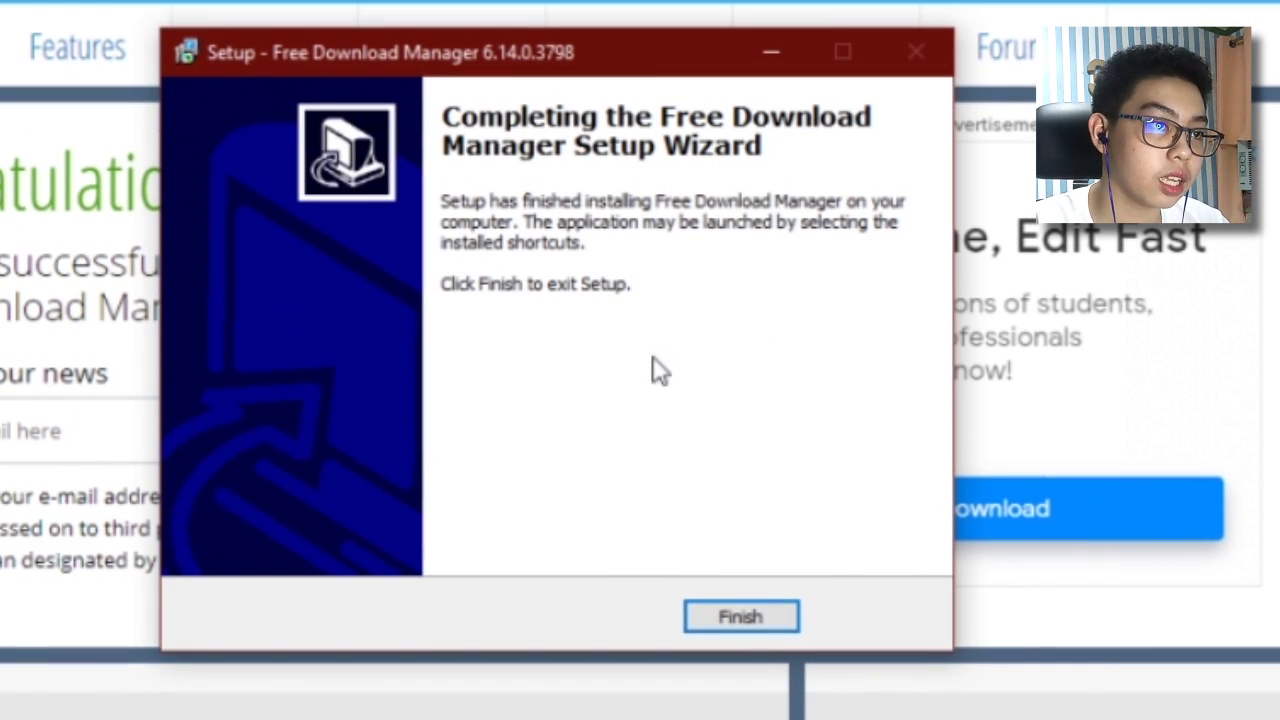
click(728, 619)
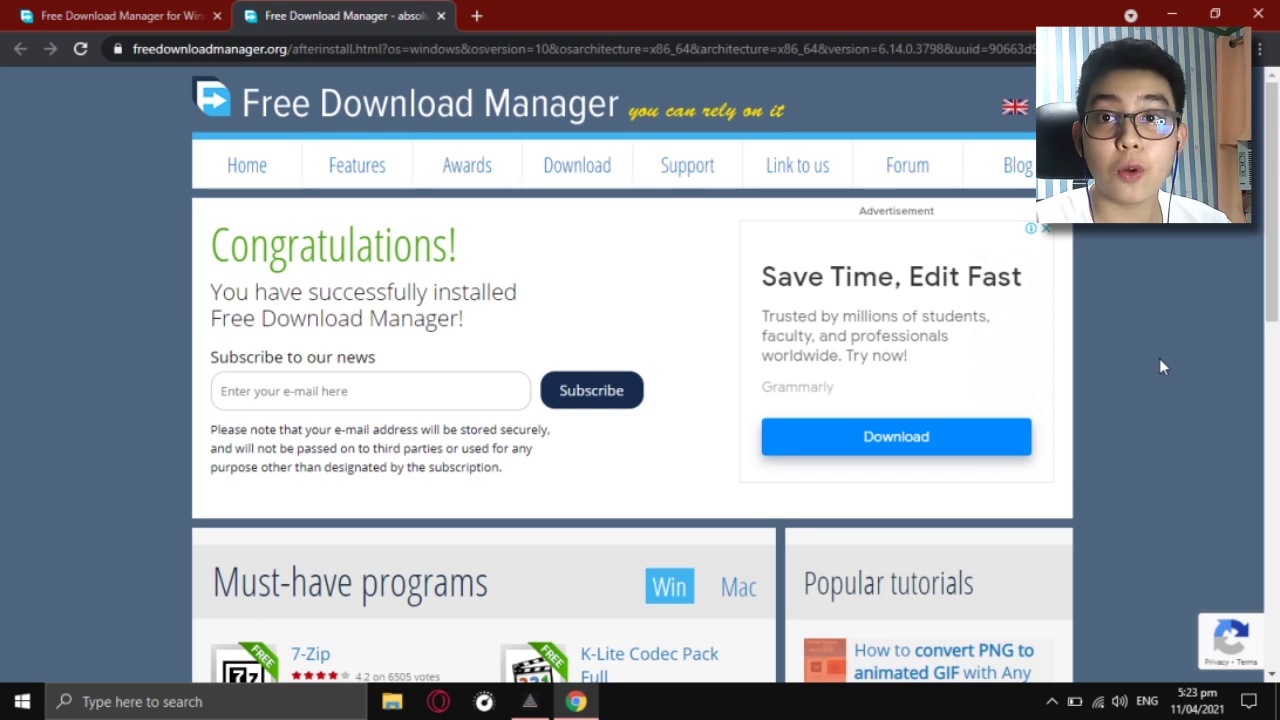
click(1258, 14)
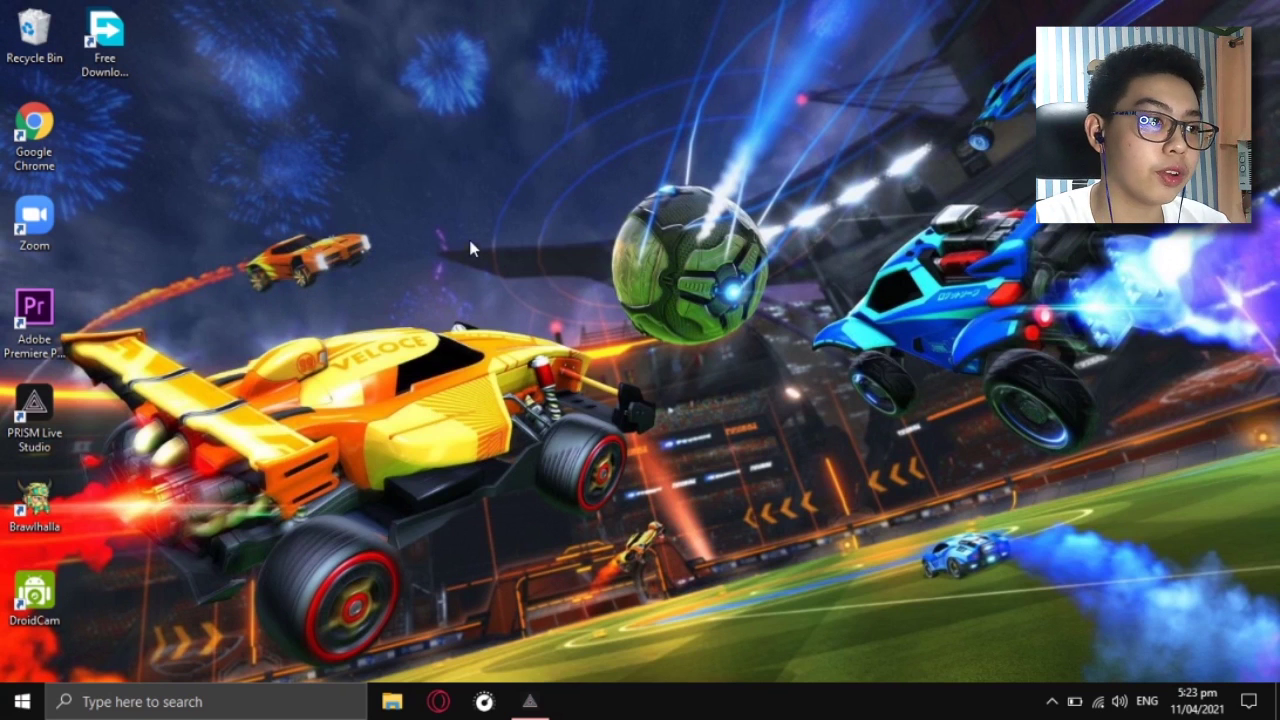
Launch Free Download Manager from its desktop shortcut and permanently dismiss the default torrent client request
drag(324, 106, 114, 34)
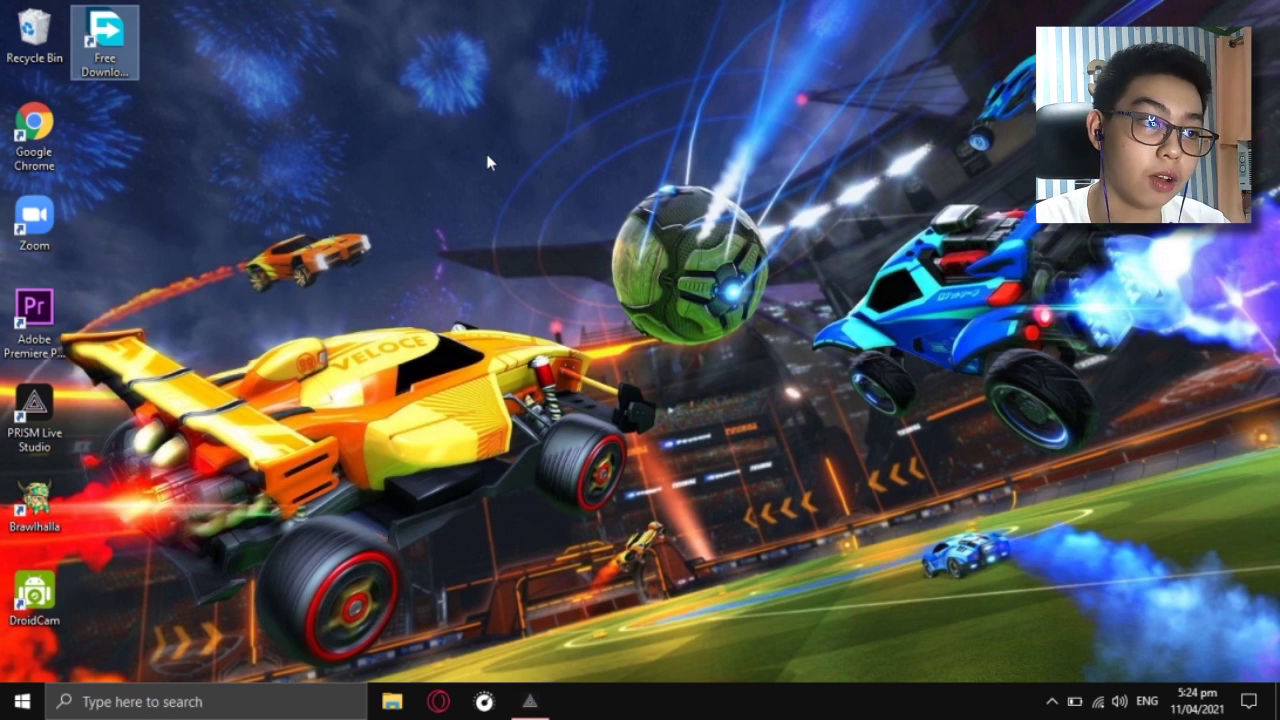
click(147, 82)
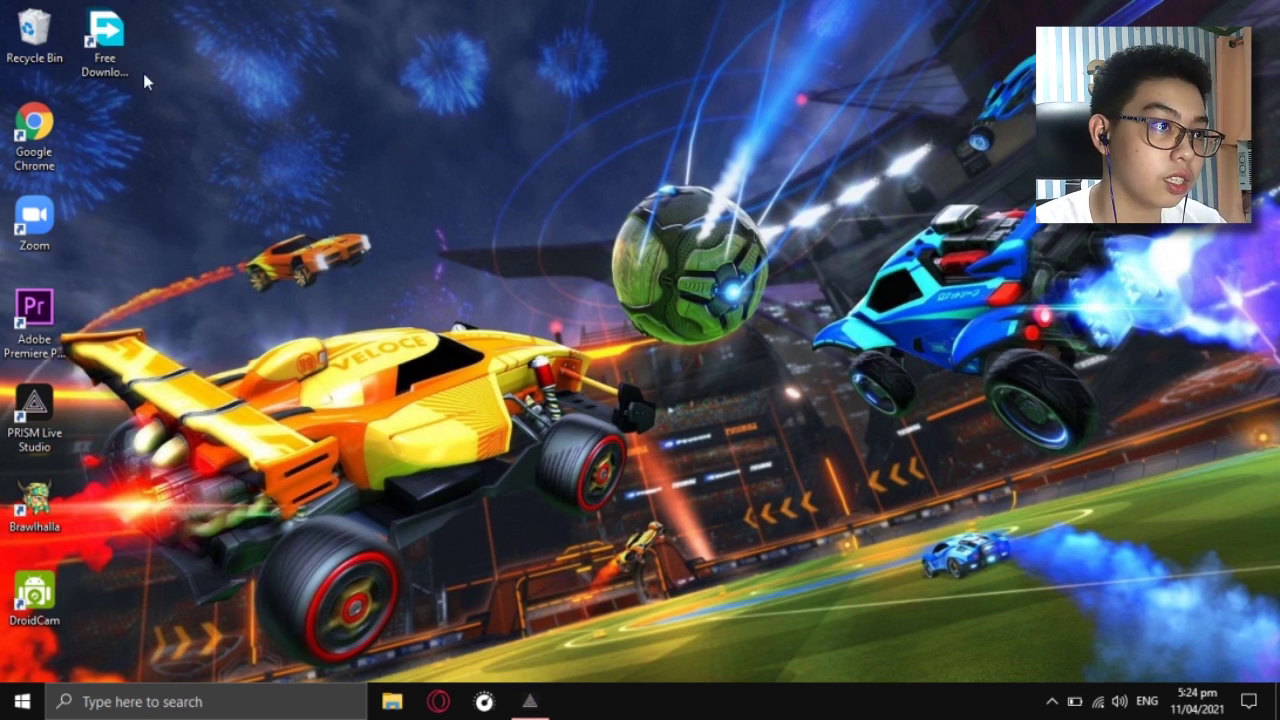
double_click(129, 44)
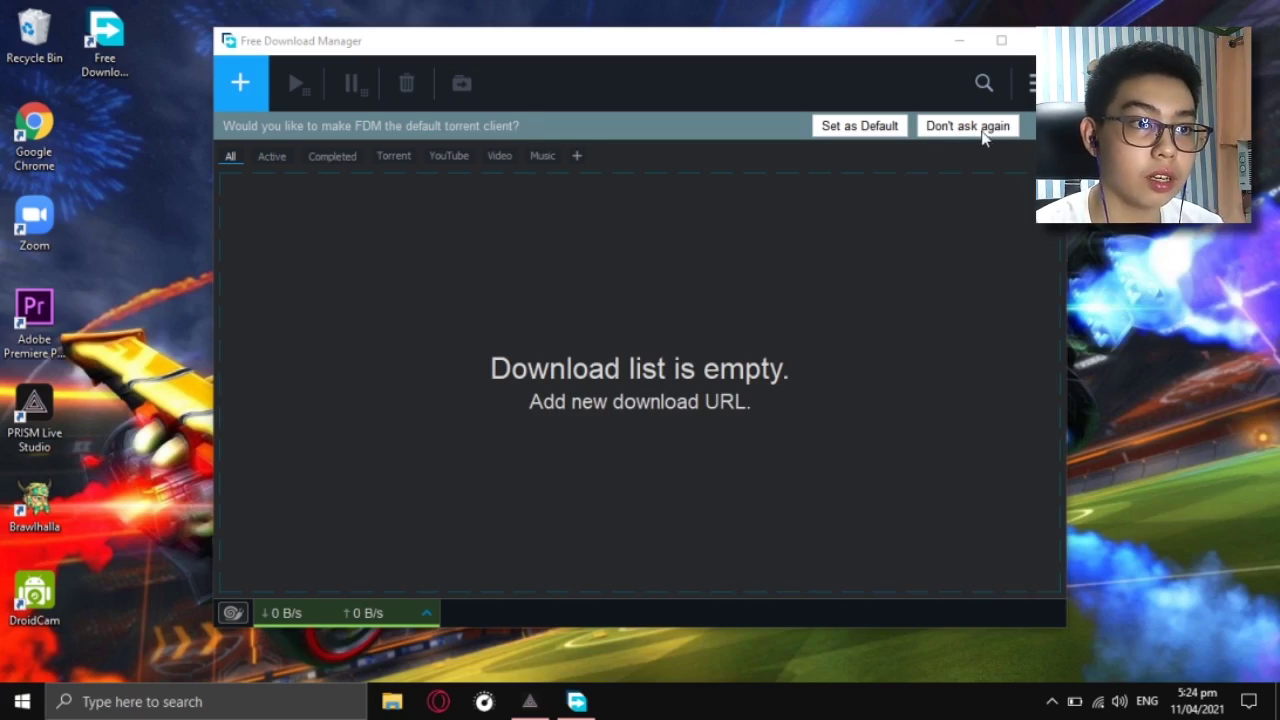
click(983, 128)
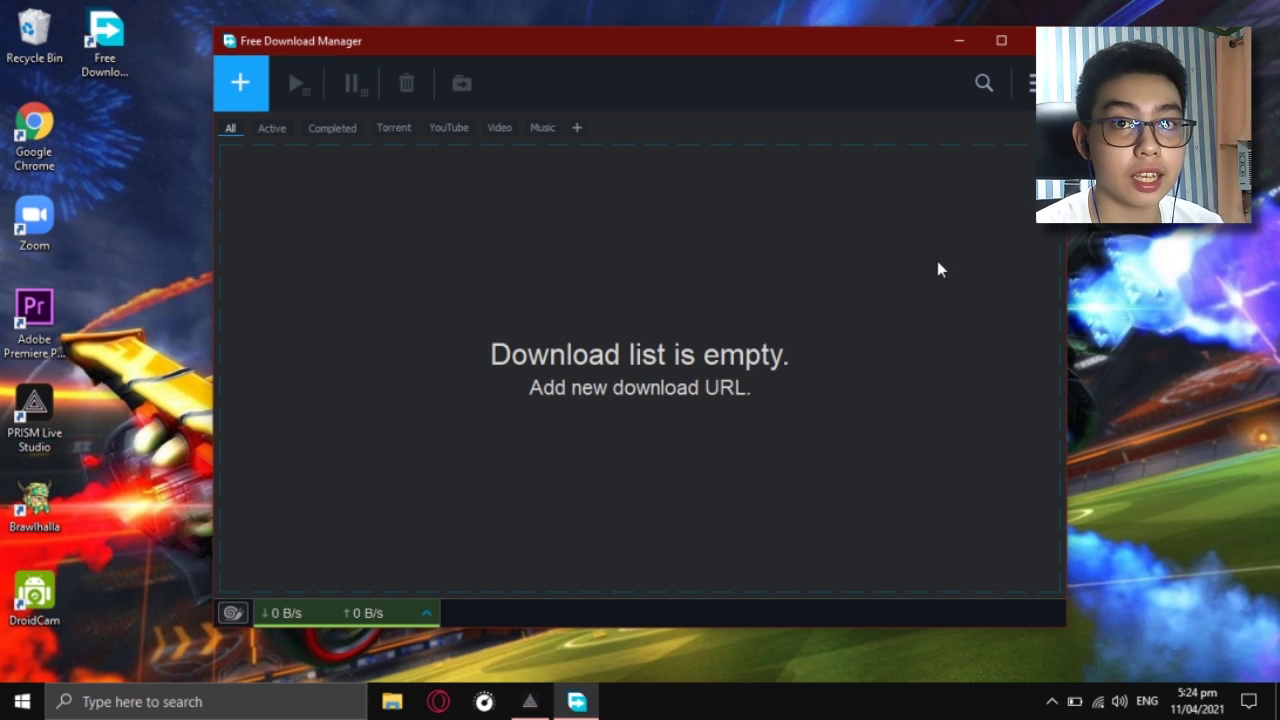
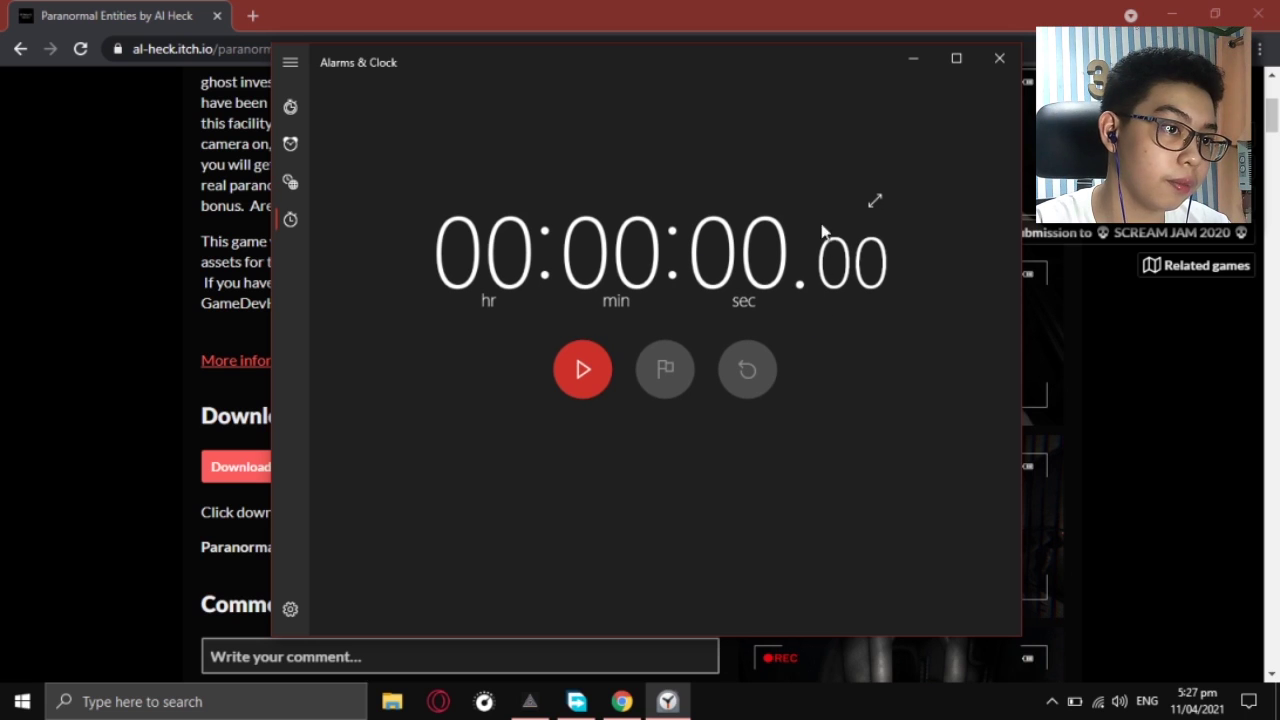
Start downloading Paranormal_Entities.zip from the game page without paying, and pause the download right away
drag(679, 68, 849, 381)
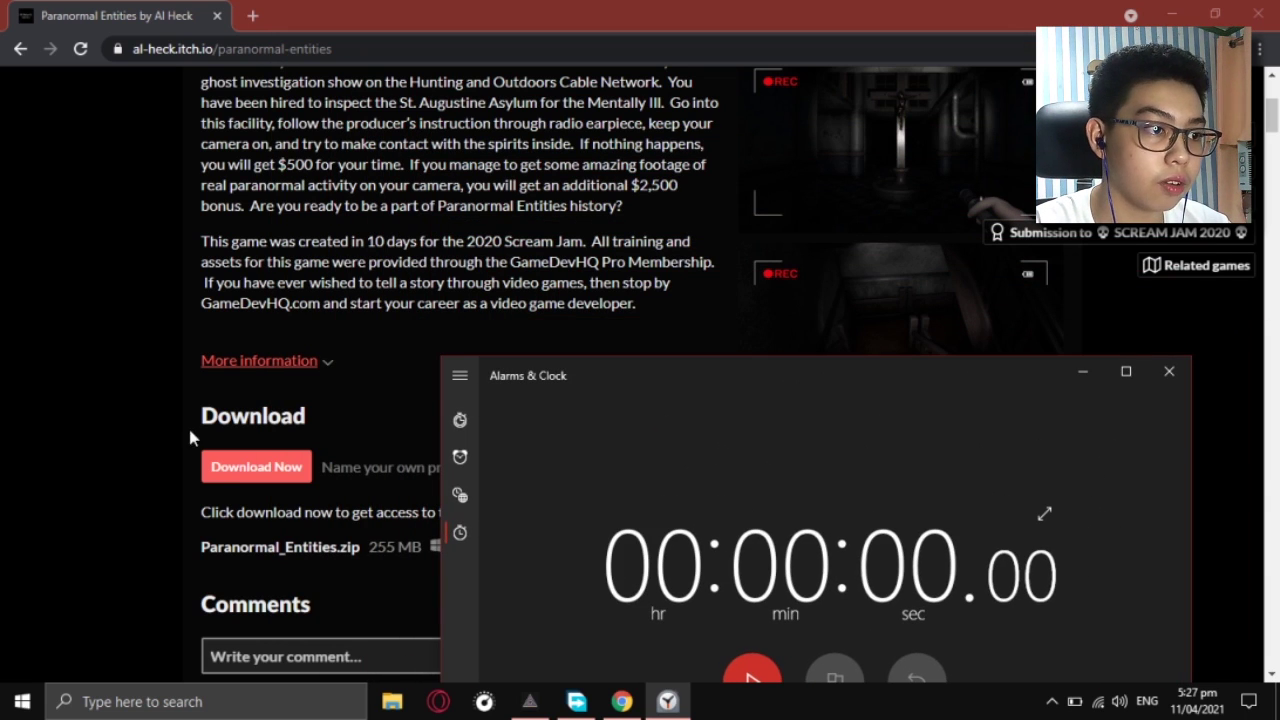
click(228, 470)
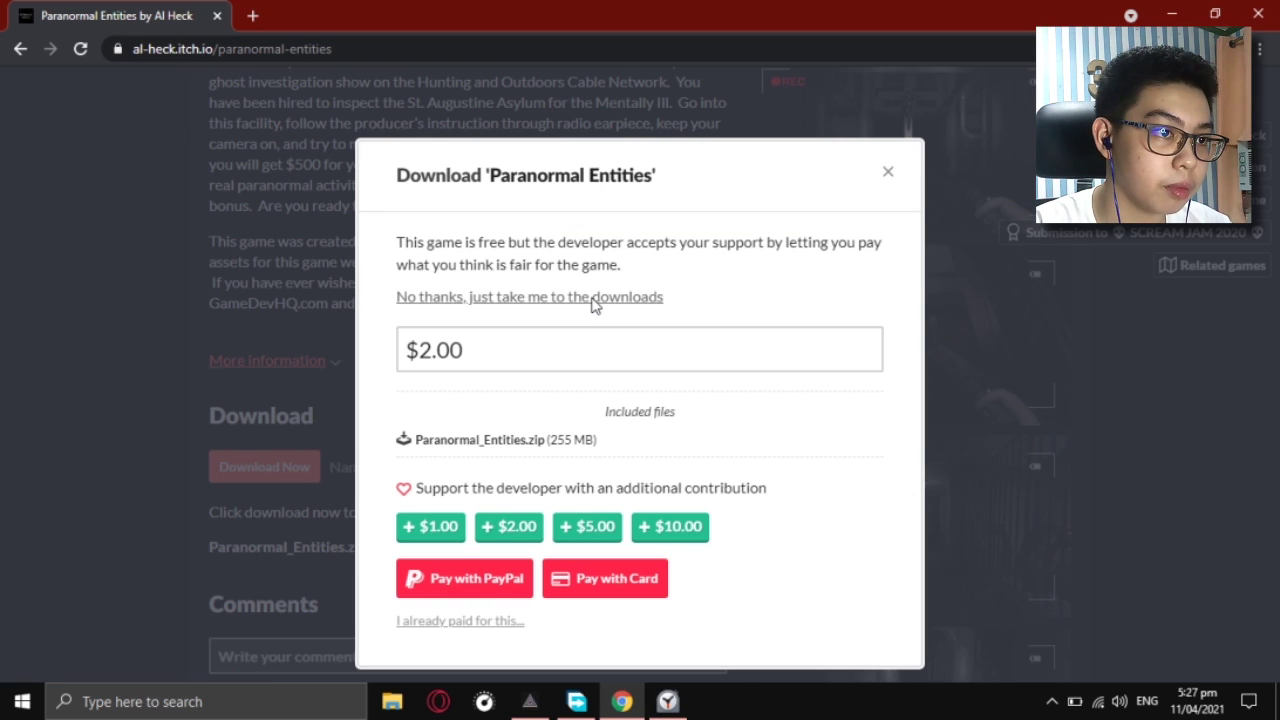
click(592, 298)
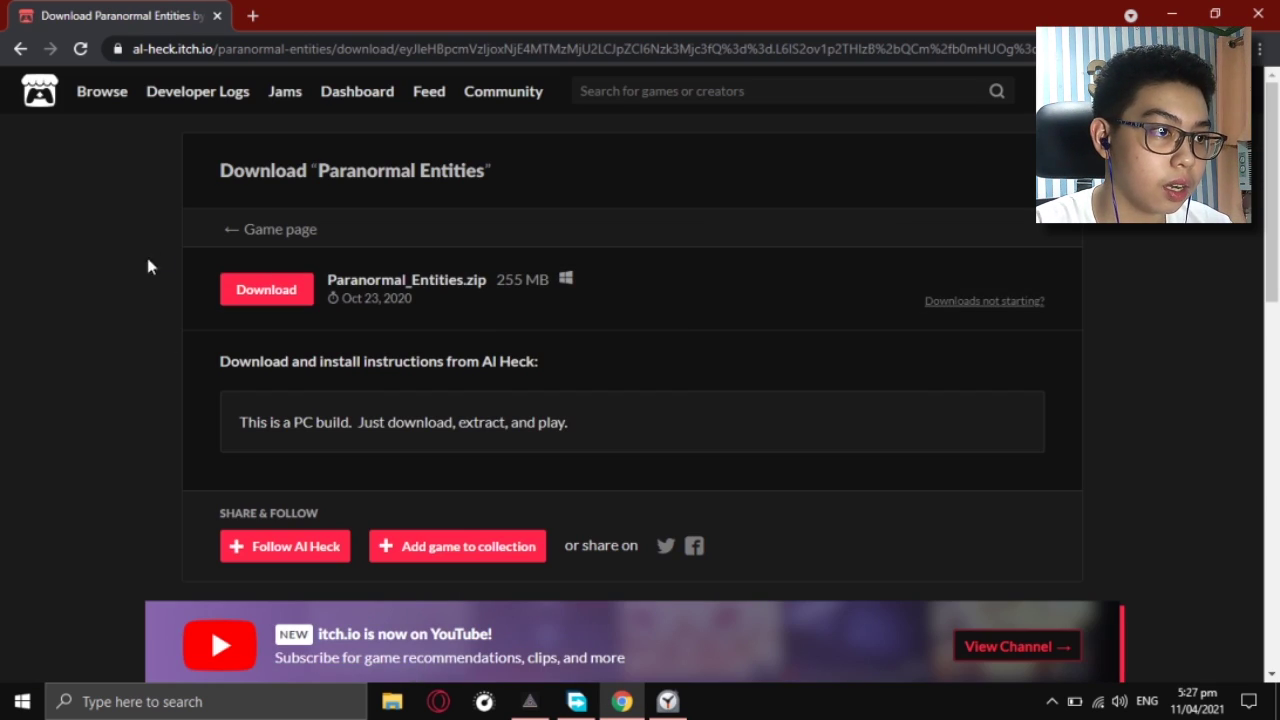
click(288, 303)
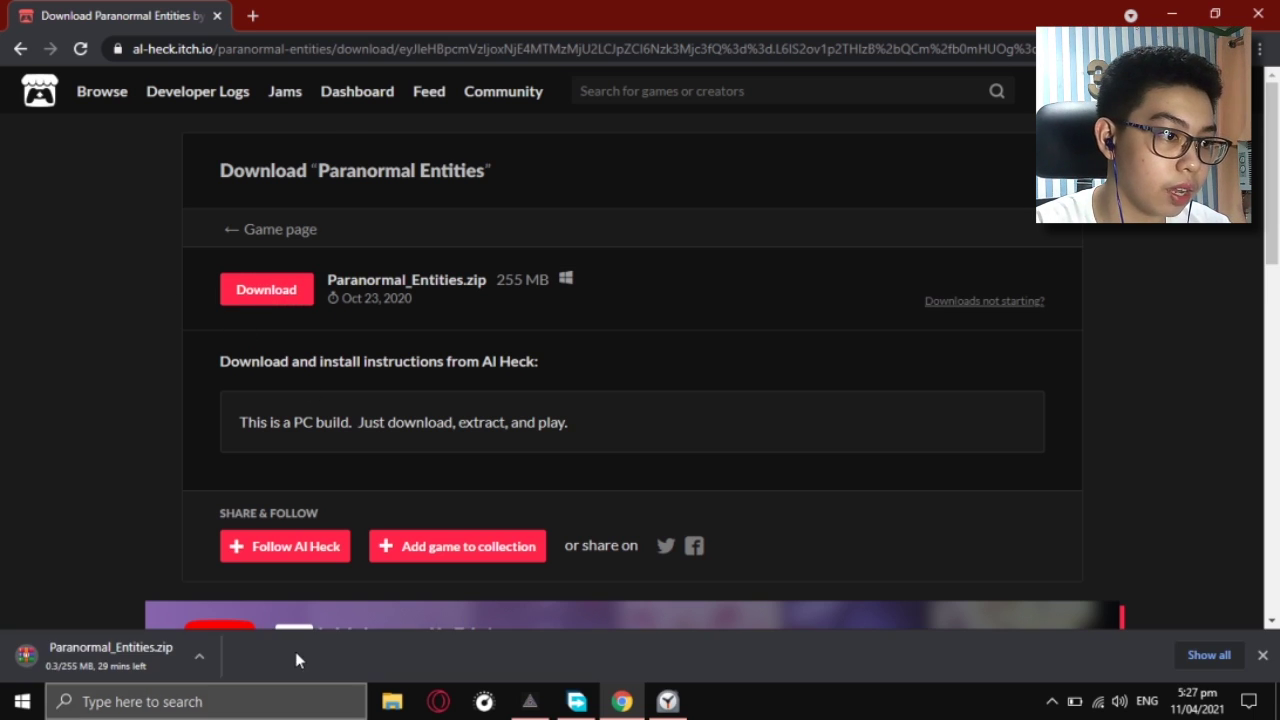
click(210, 657)
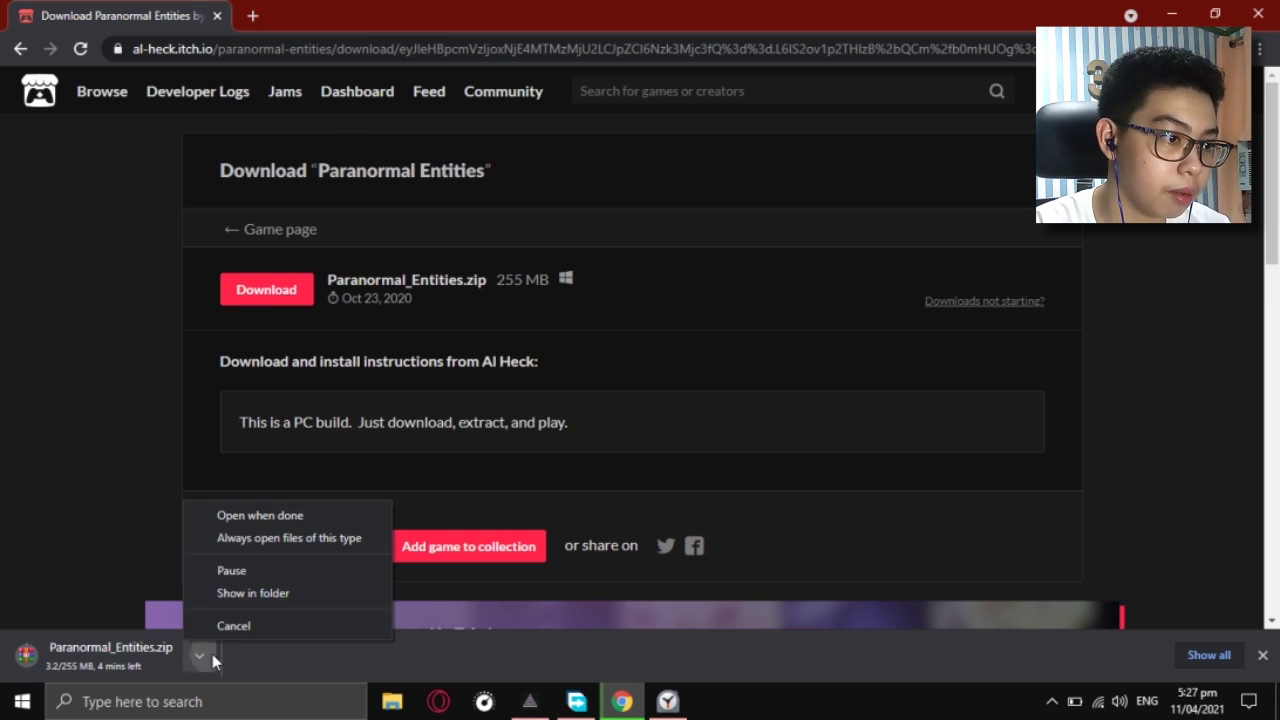
click(238, 573)
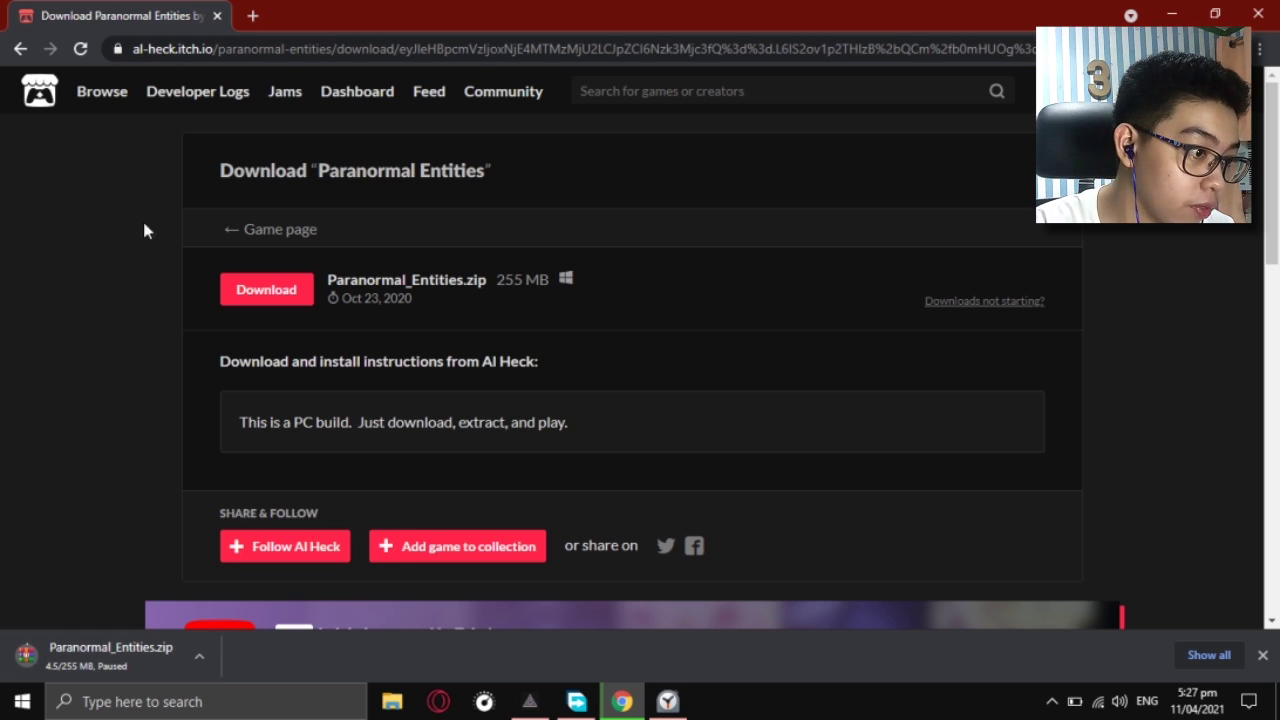
Open the full browser downloads list with the stopwatch beside it, and start timing the resumed Paranormal_Entities.zip download
click(1210, 657)
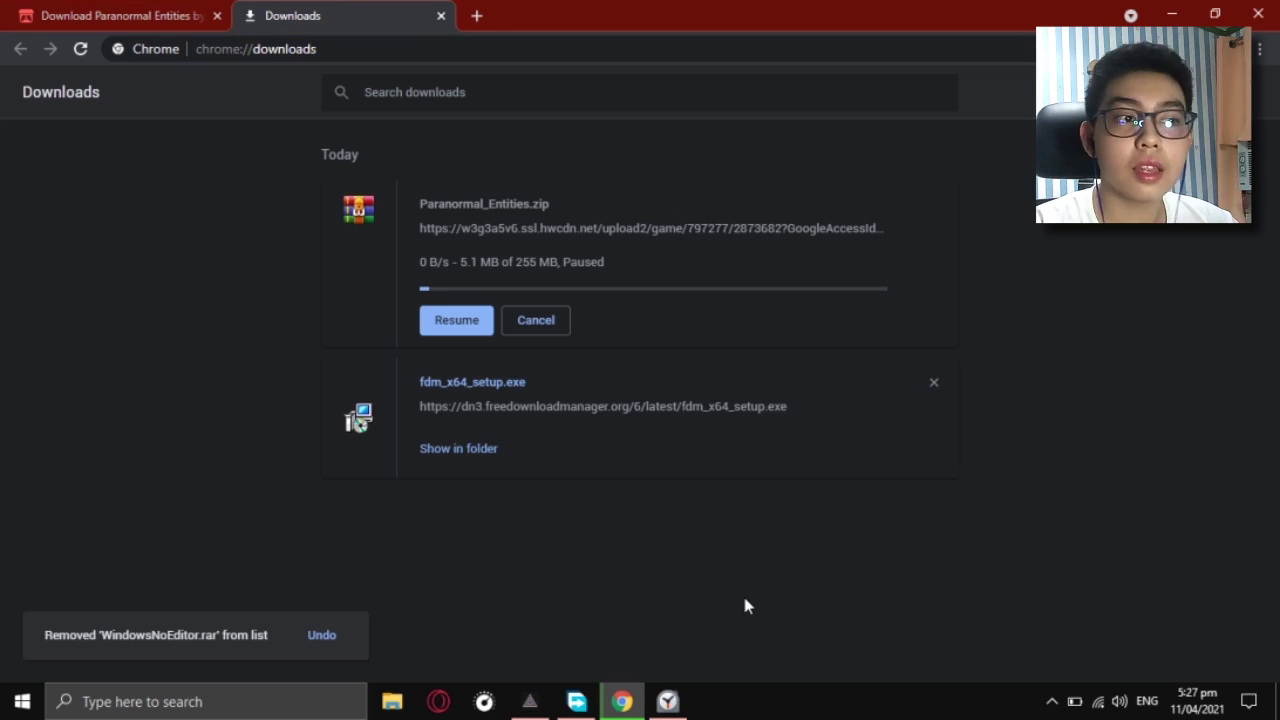
click(670, 702)
drag(872, 402, 1040, 166)
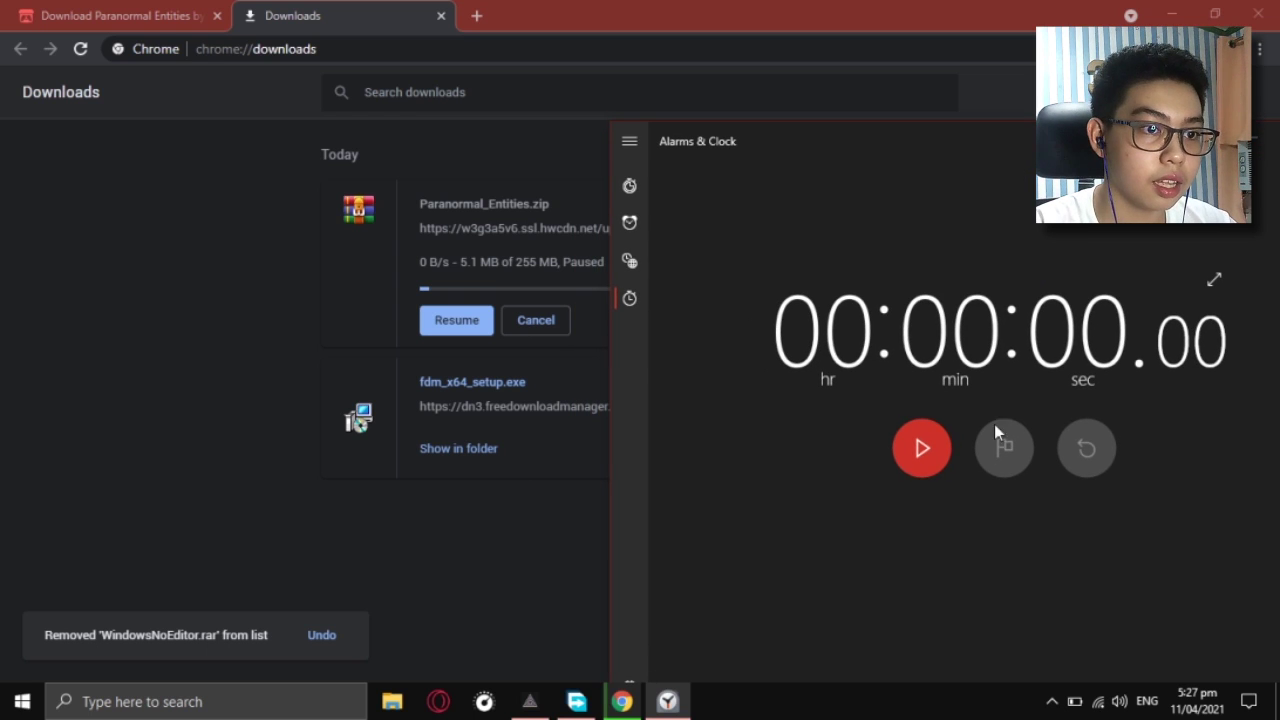
click(916, 447)
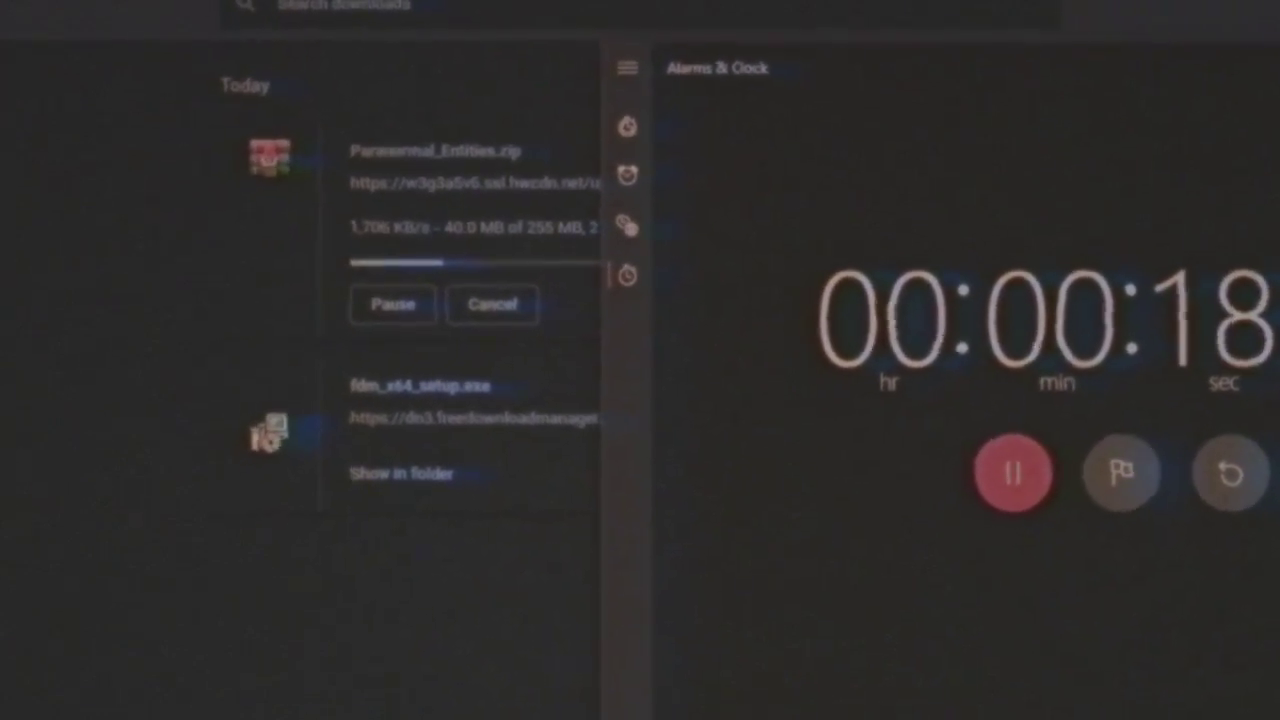
Arrange the downloads list and the stopwatch side by side, and stop the stopwatch once the download is complete
drag(1262, 115, 835, 430)
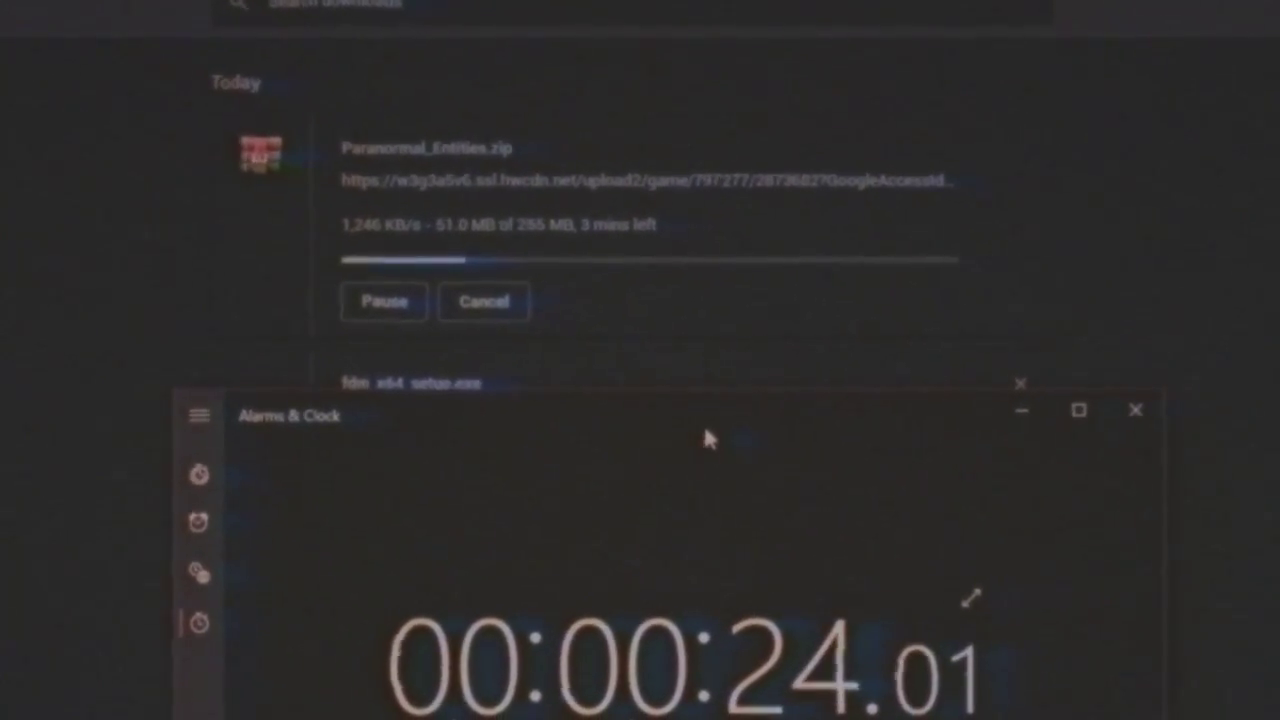
key(super+Right)
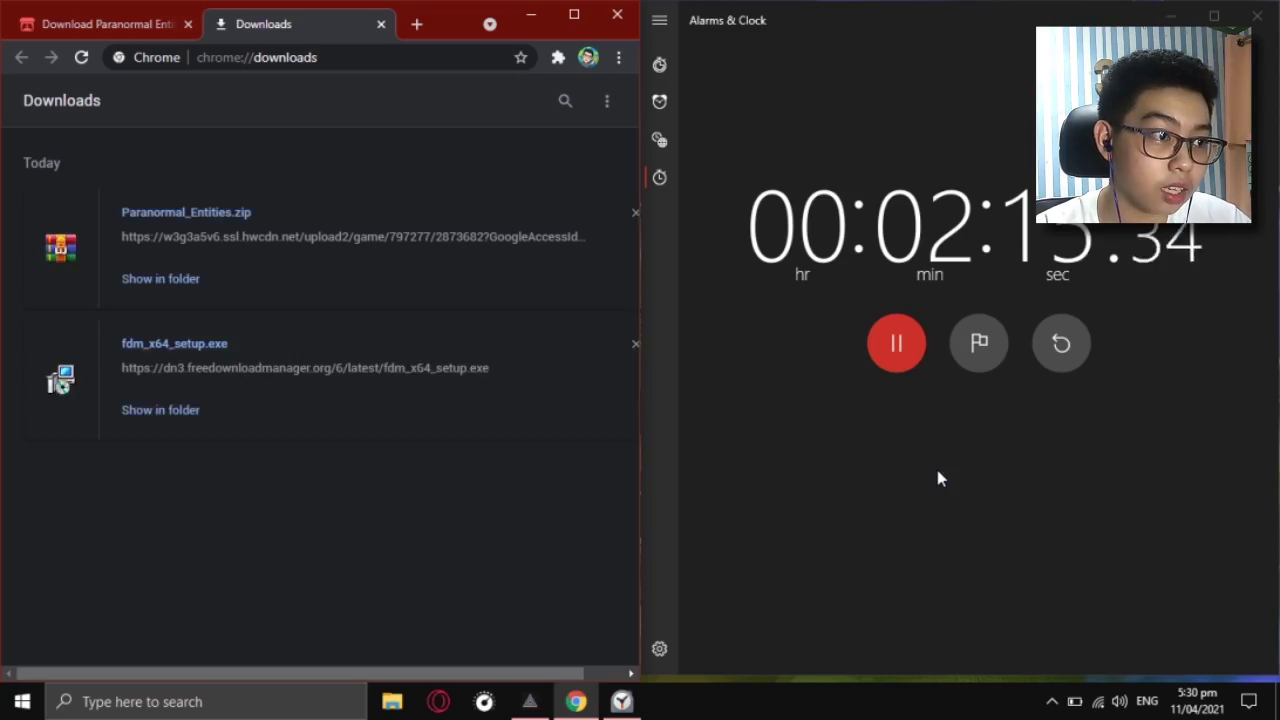
click(913, 342)
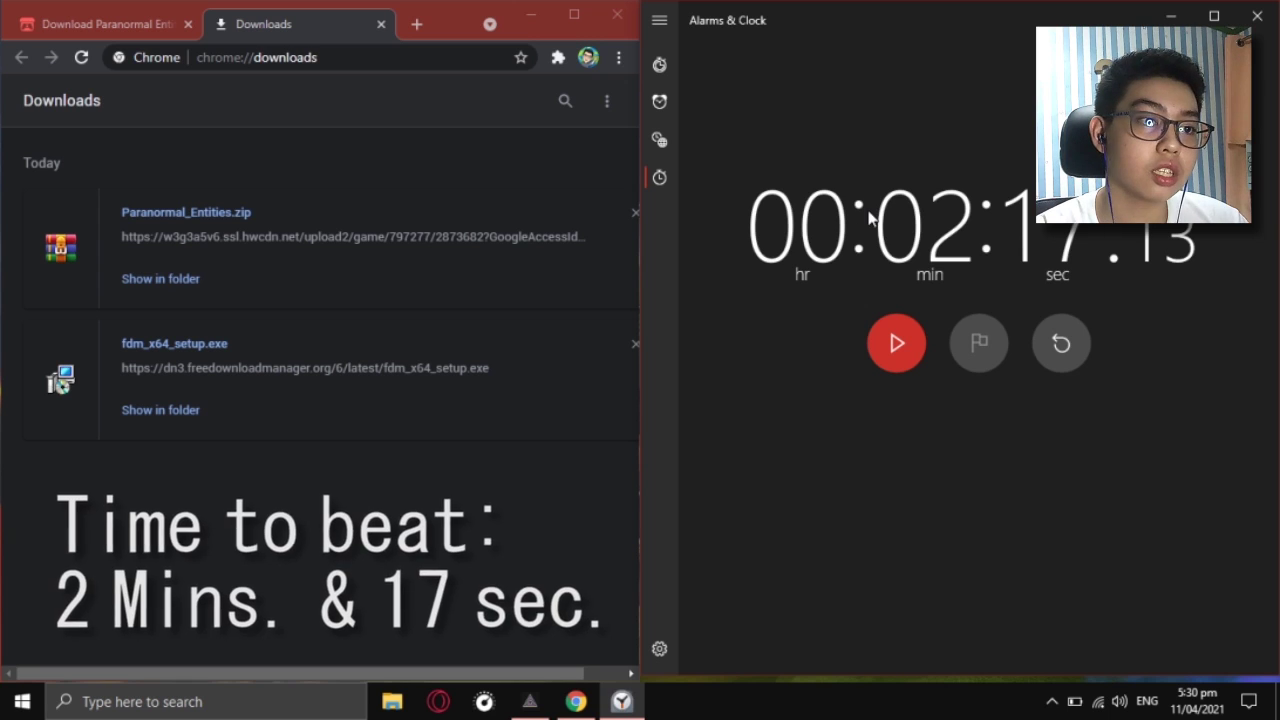
Check the Downloads folder for Paranormal_Entities.zip, and copy the file's link address from the browser downloads list
key(super+e)
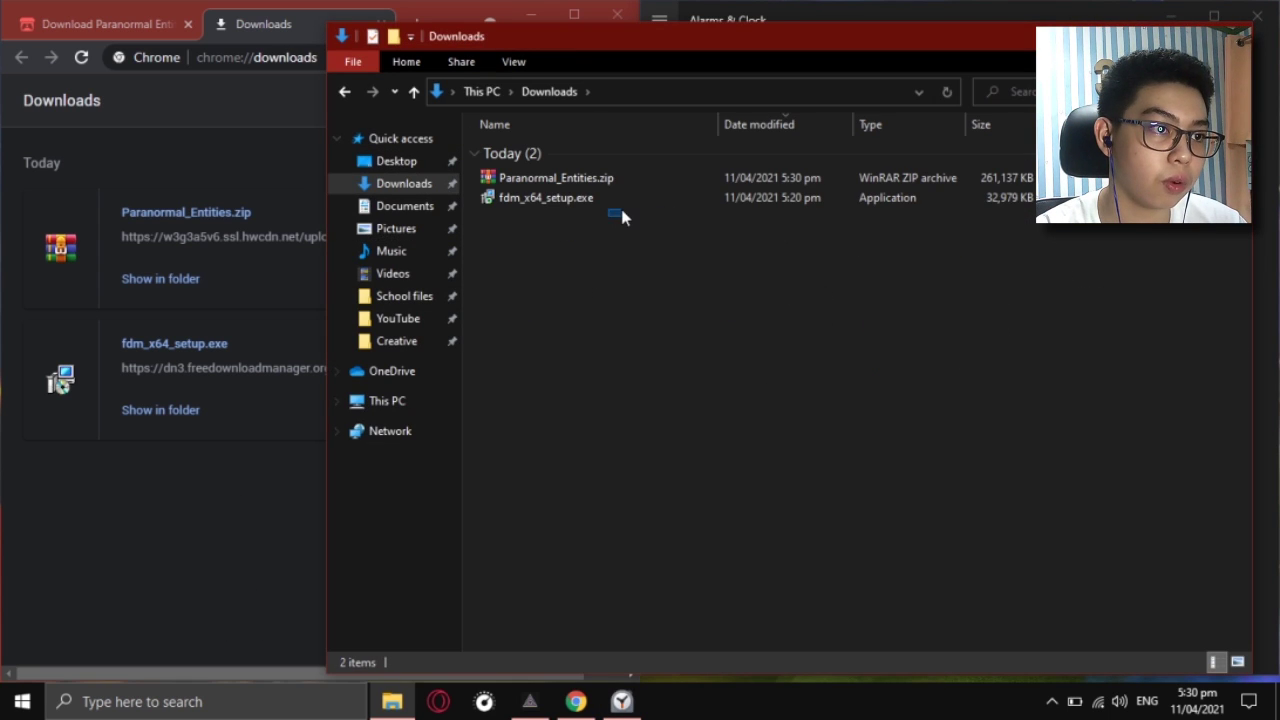
key(alt+F4)
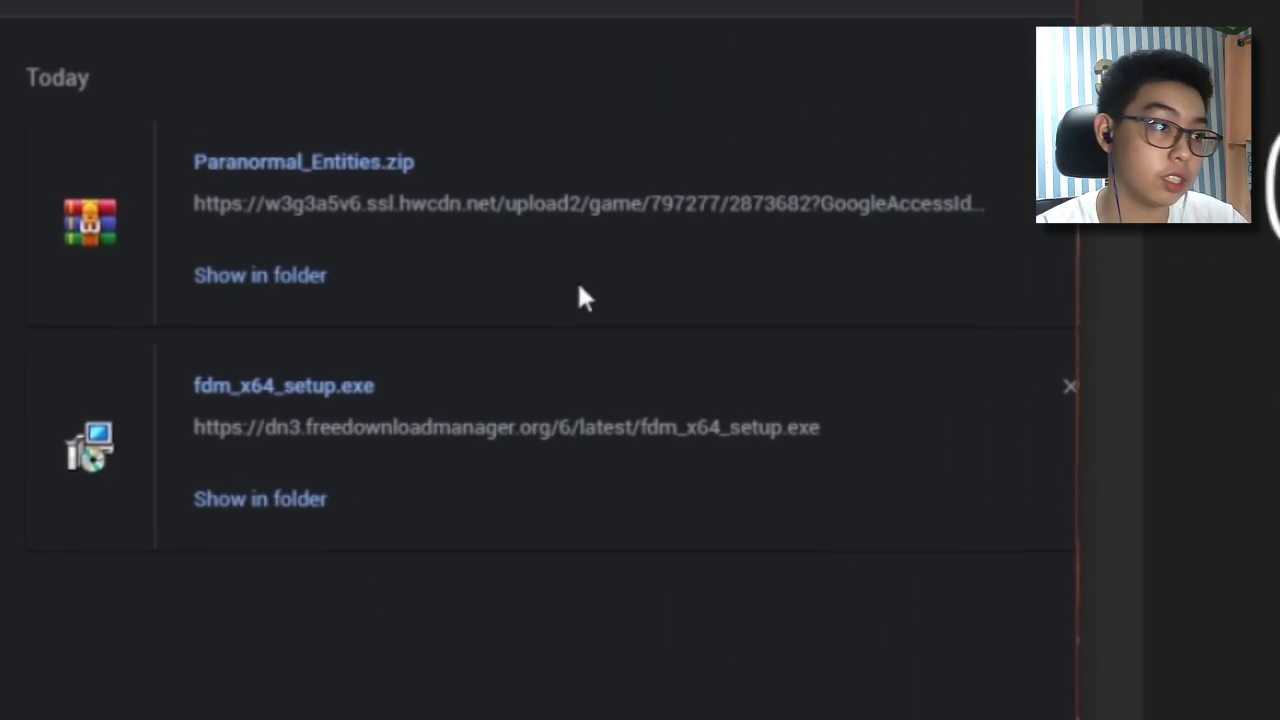
right_click(626, 200)
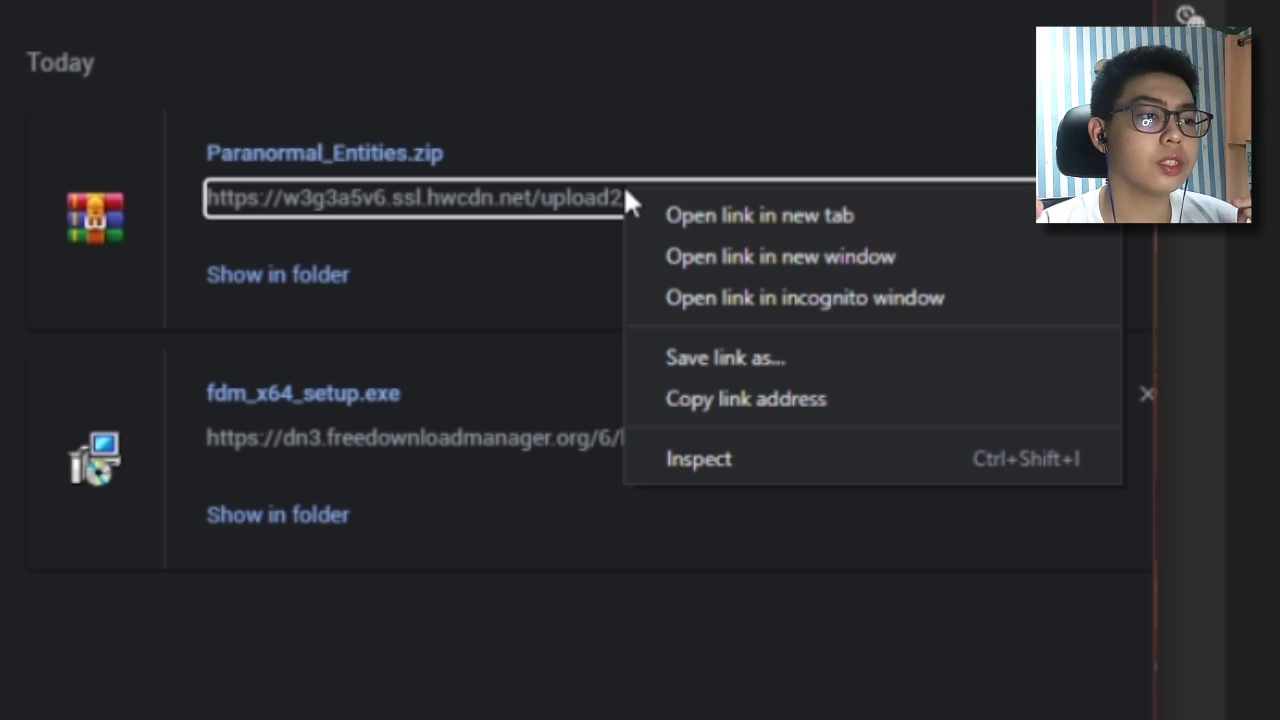
click(901, 398)
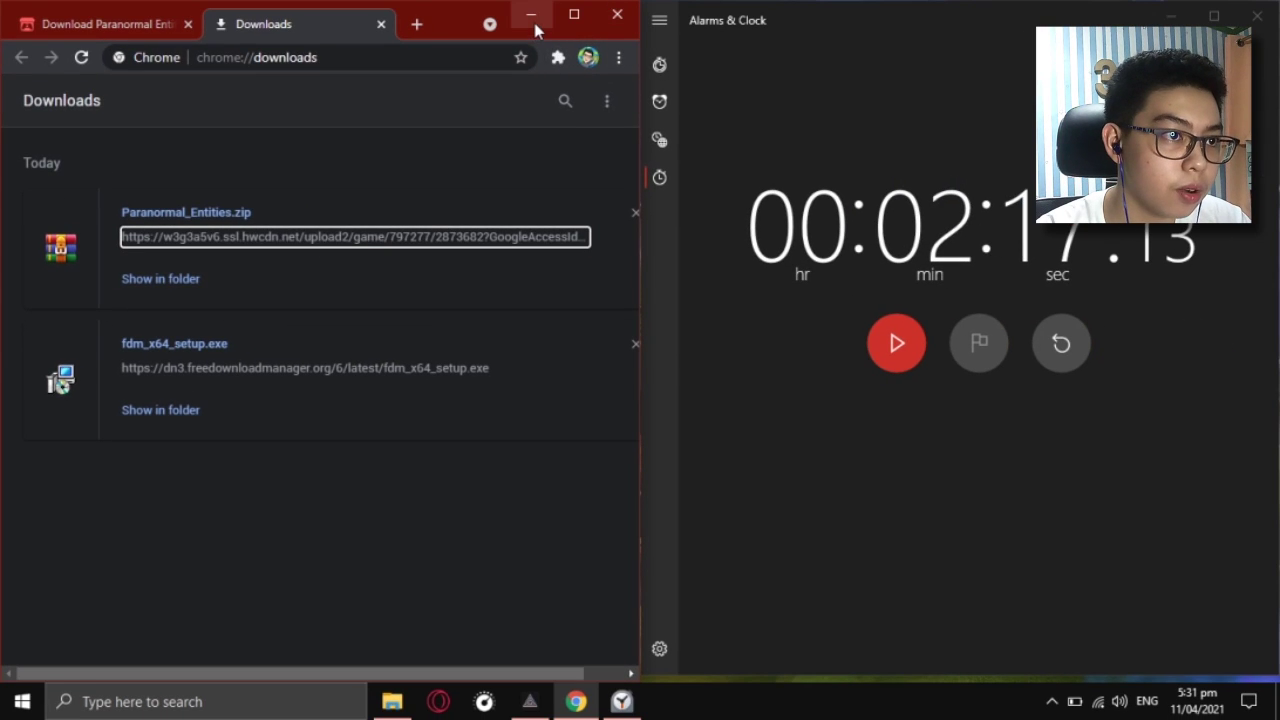
Reset the stopwatch, clear the browser and stopwatch off the desktop, and open Free Download Manager
click(531, 16)
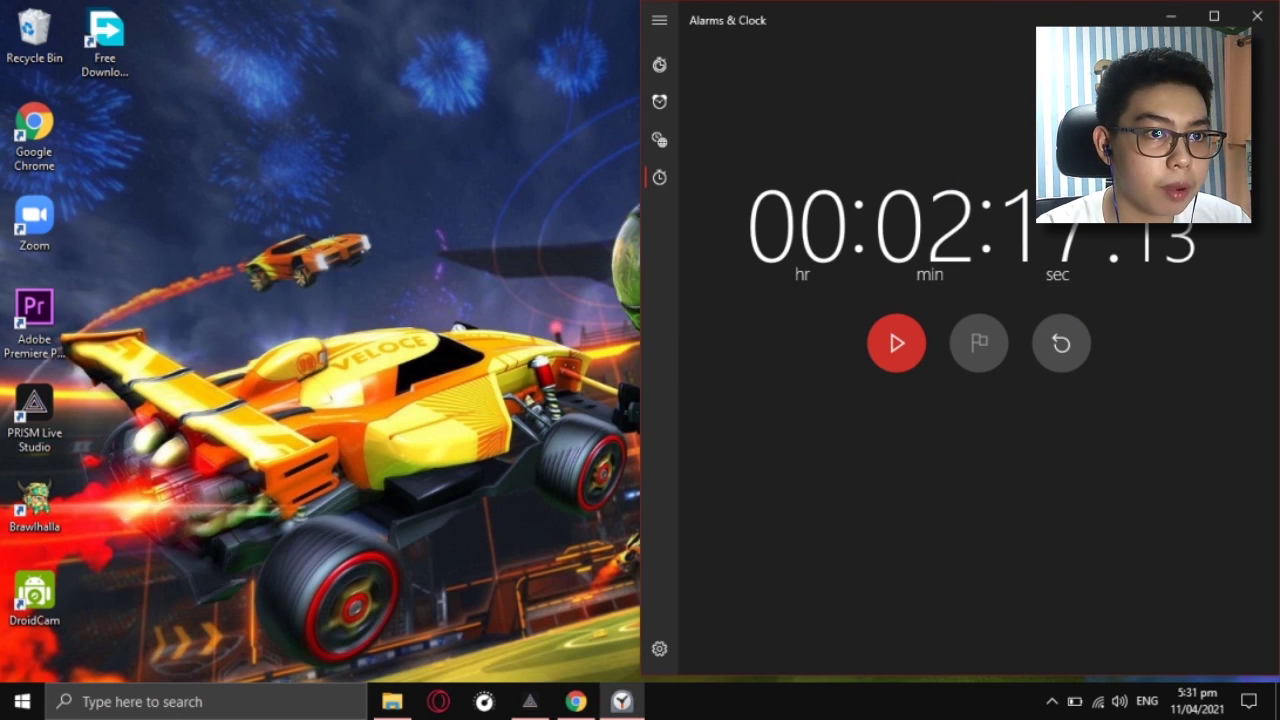
click(1063, 344)
click(1257, 16)
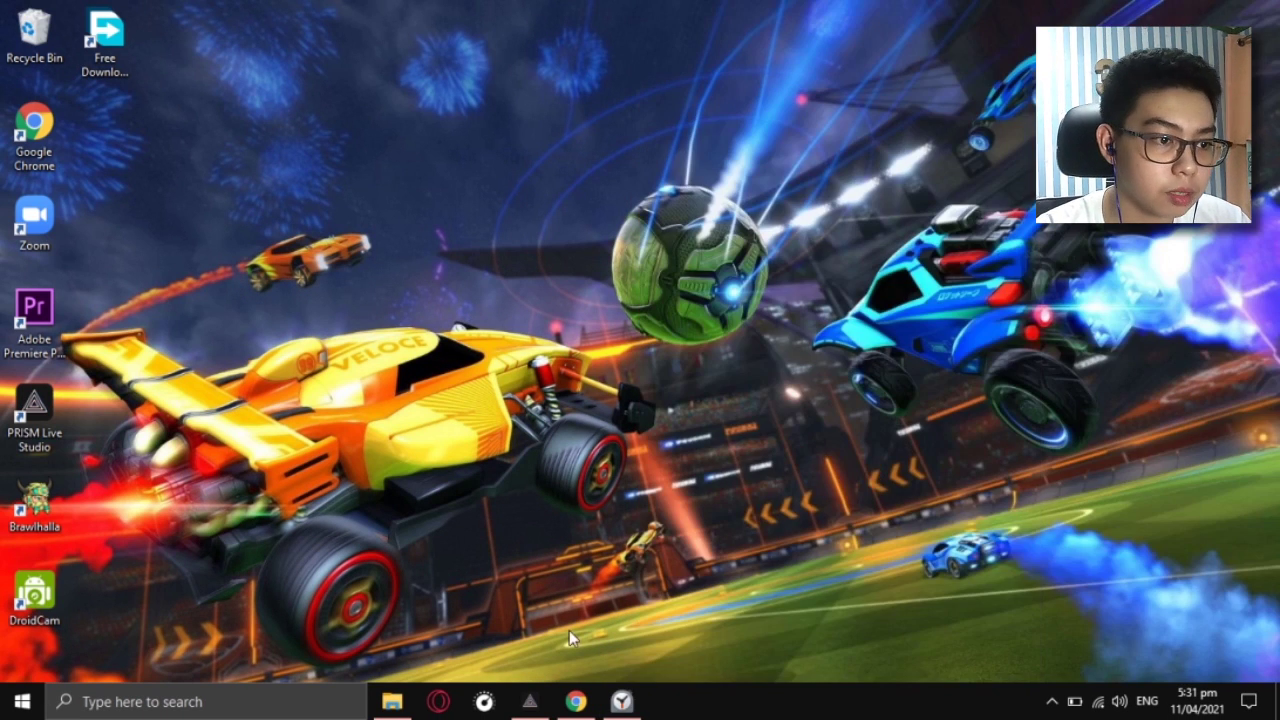
double_click(115, 43)
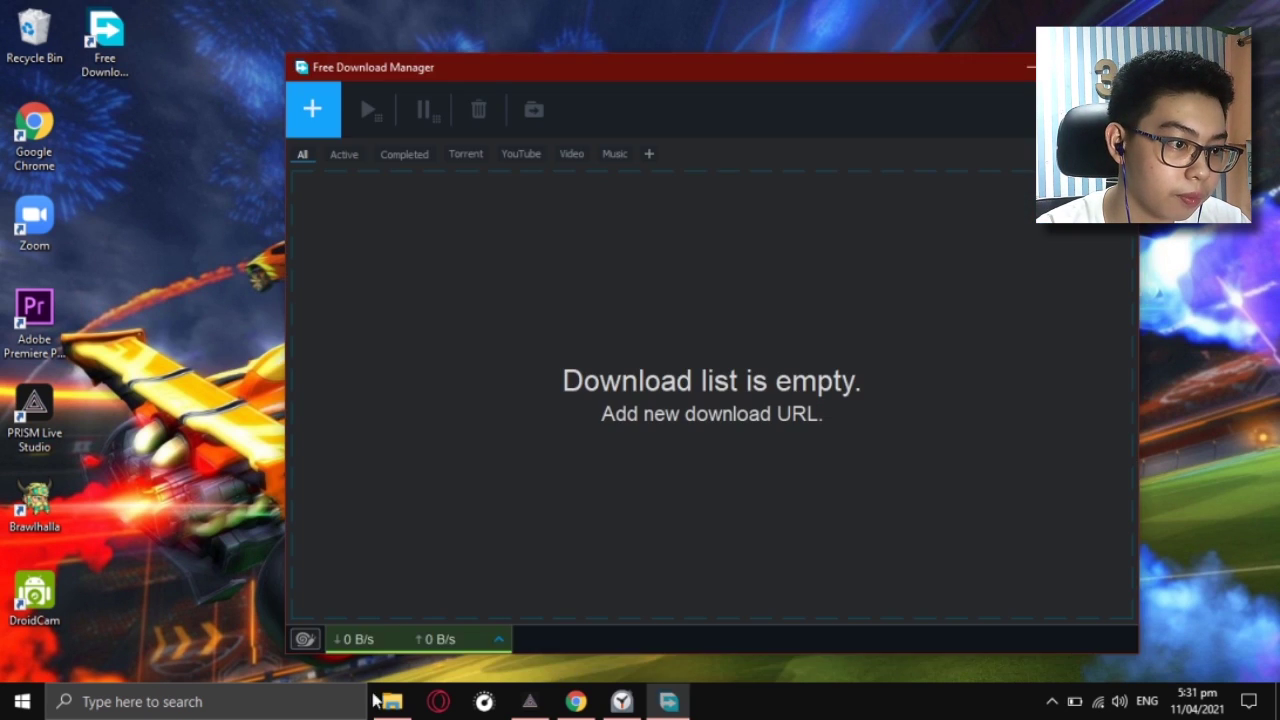
Delete the earlier Paranormal_Entities.zip from the Downloads folder, and return to Free Download Manager
click(388, 701)
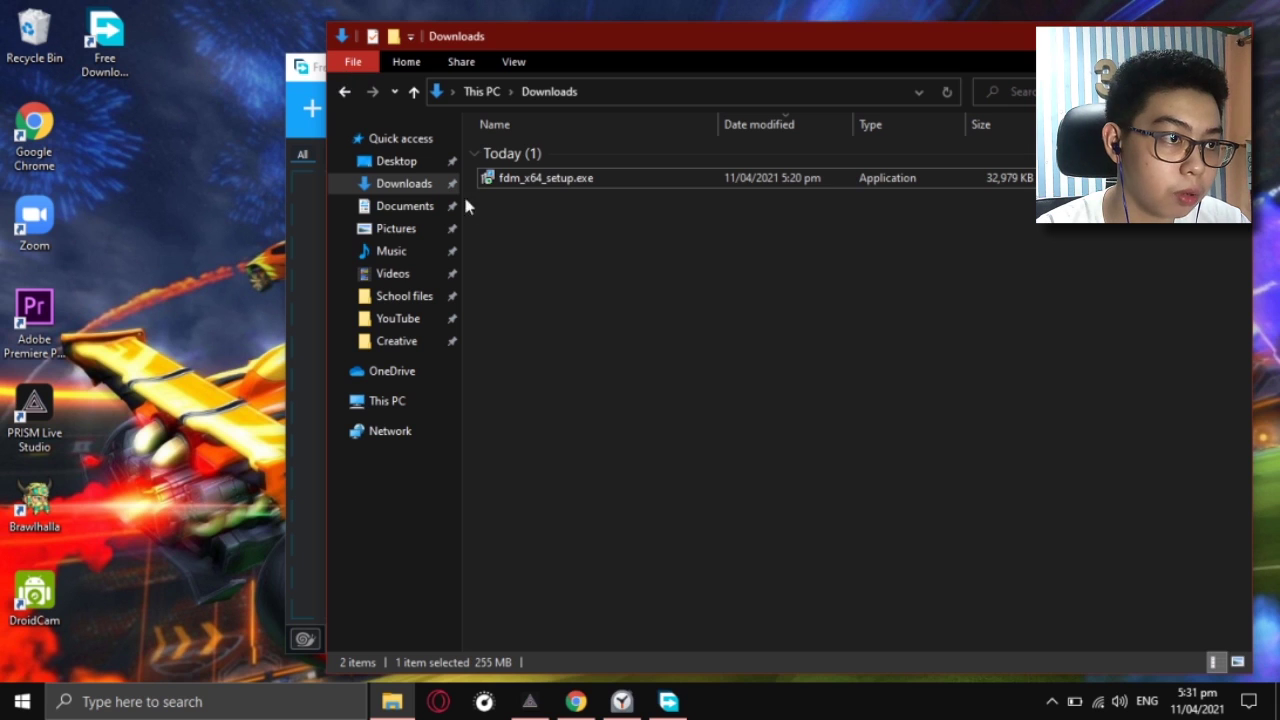
key(alt+f)
click(468, 268)
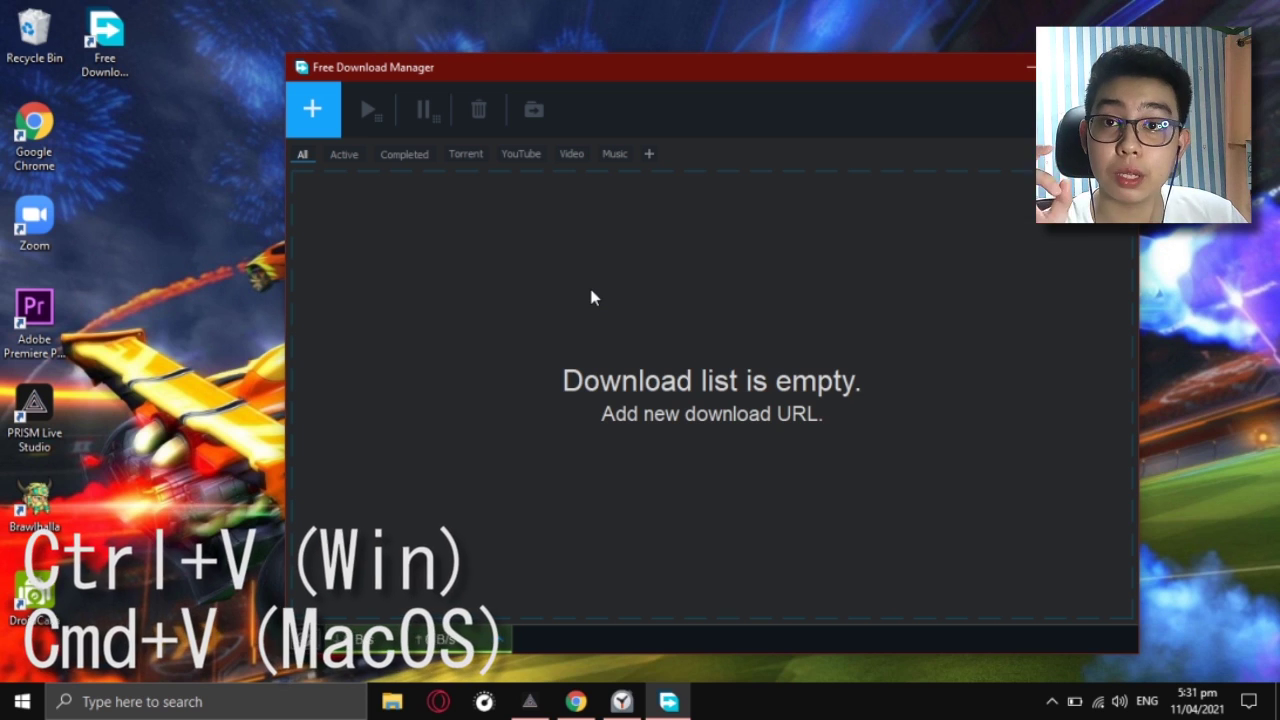
Add the copied link as a new download saved to the Downloads folder as Paranormal_Entities.zip, and start it with the stopwatch running
key(ctrl+v)
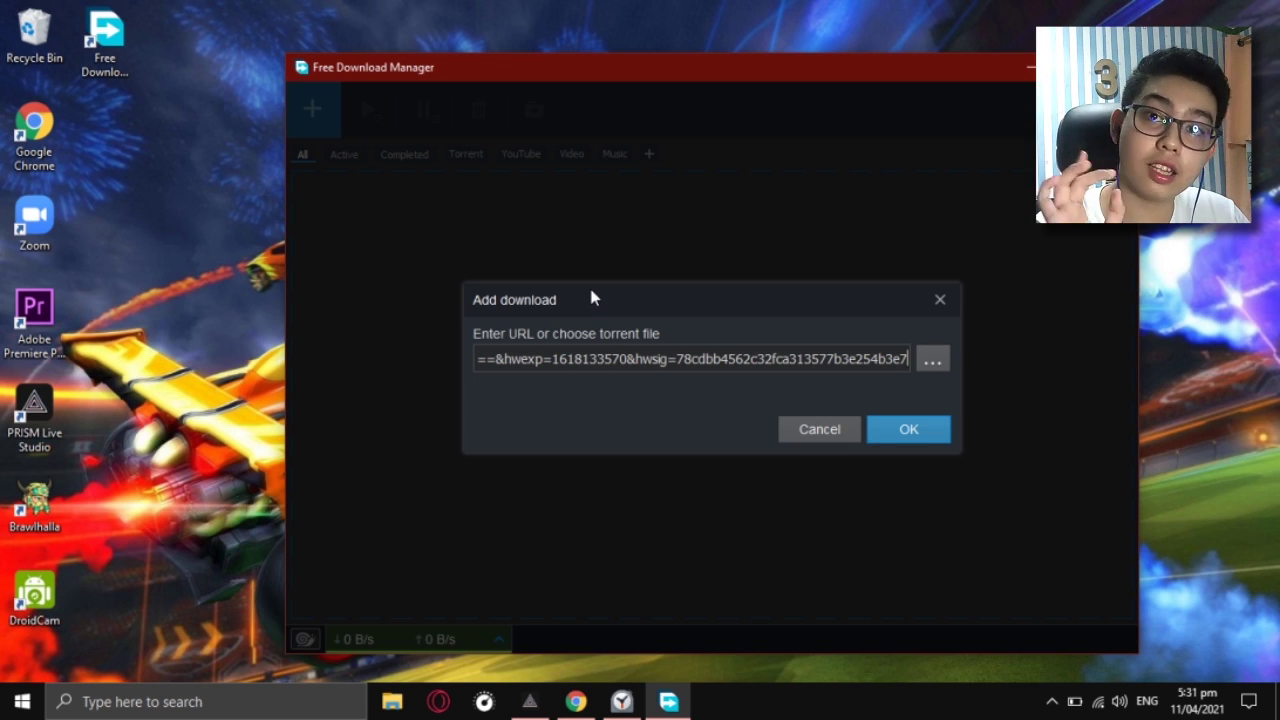
key(Return)
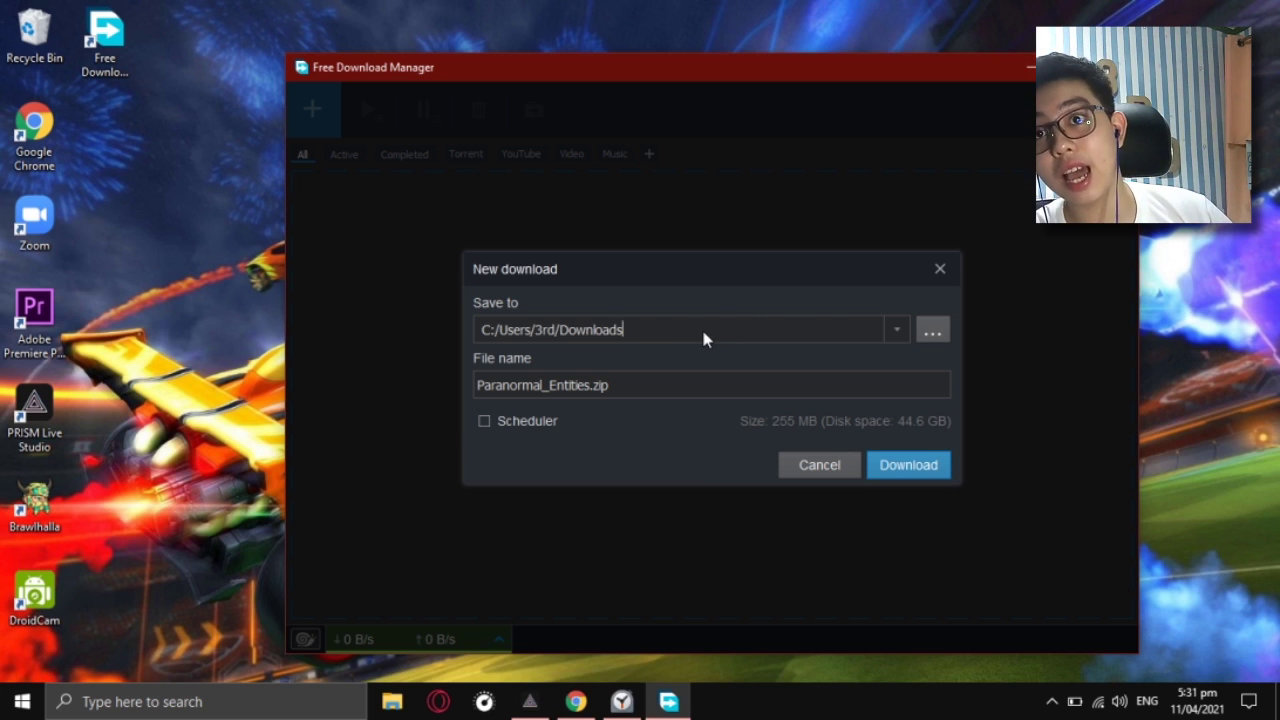
click(918, 470)
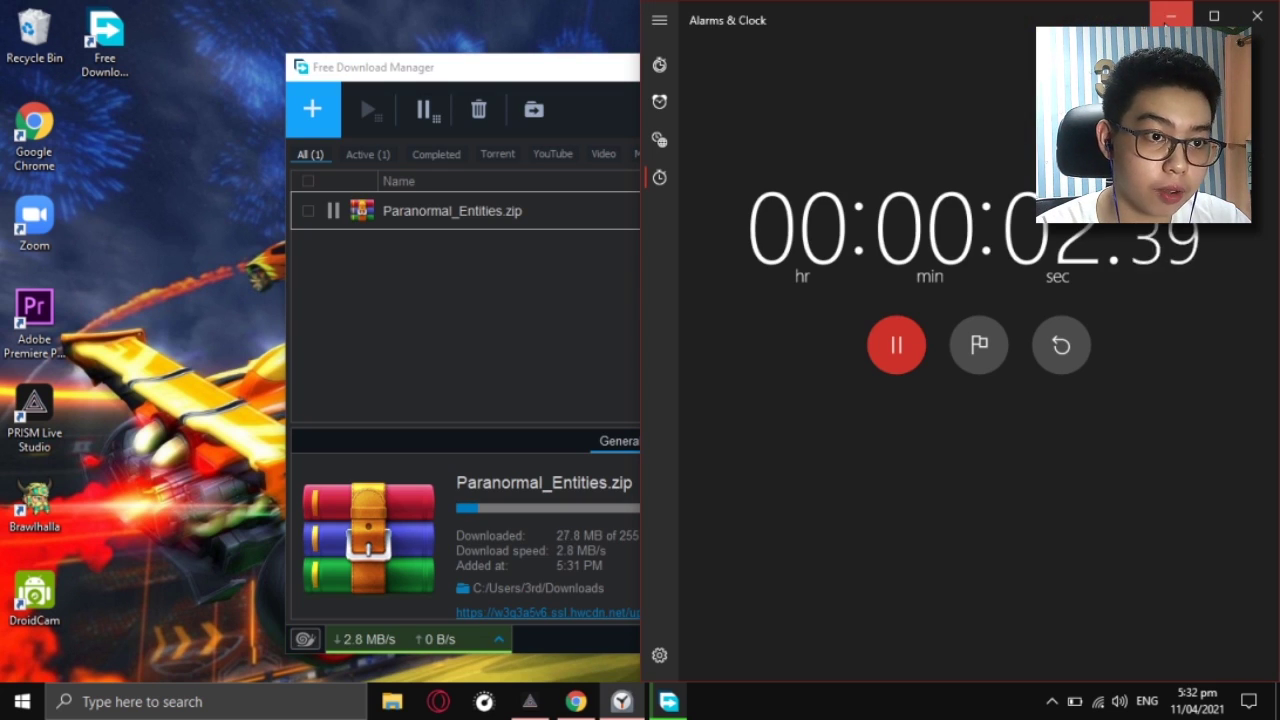
Check the progress and speed of the Paranormal_Entities.zip download, and bring the running stopwatch back into view
click(1170, 16)
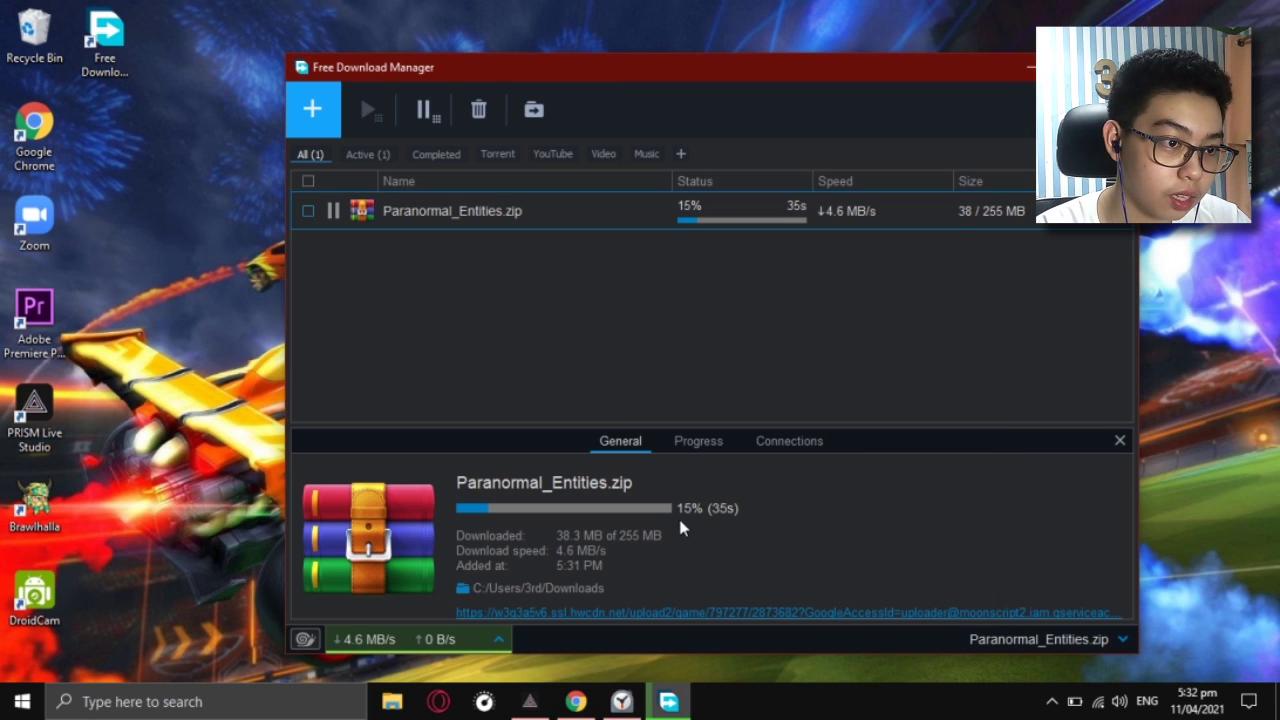
click(622, 700)
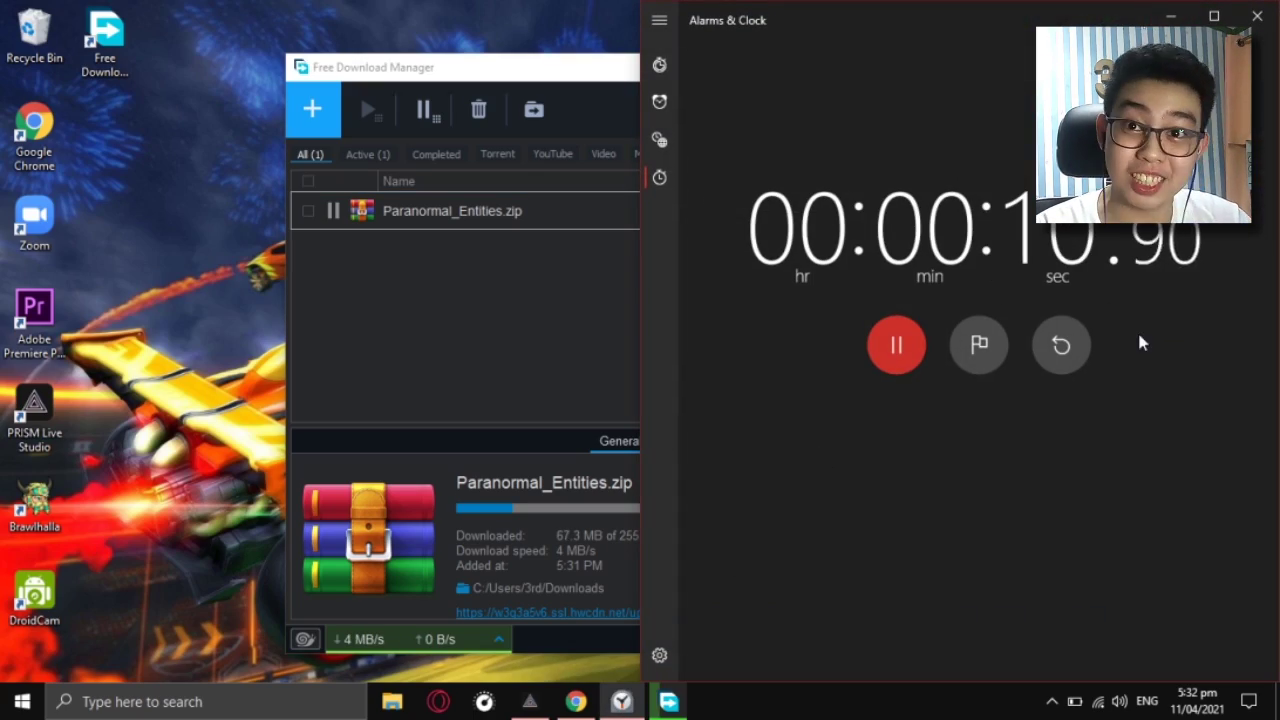